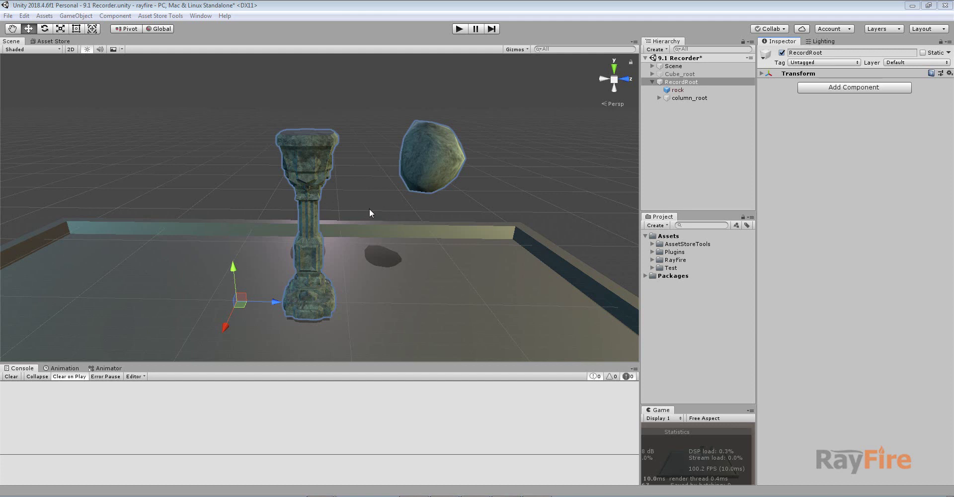
# Review the rock's kinematic Rayfire Rigid settings and the RecordRoot parent object.
pyautogui.click(678, 89)
pyautogui.click(679, 98)
pyautogui.click(678, 90)
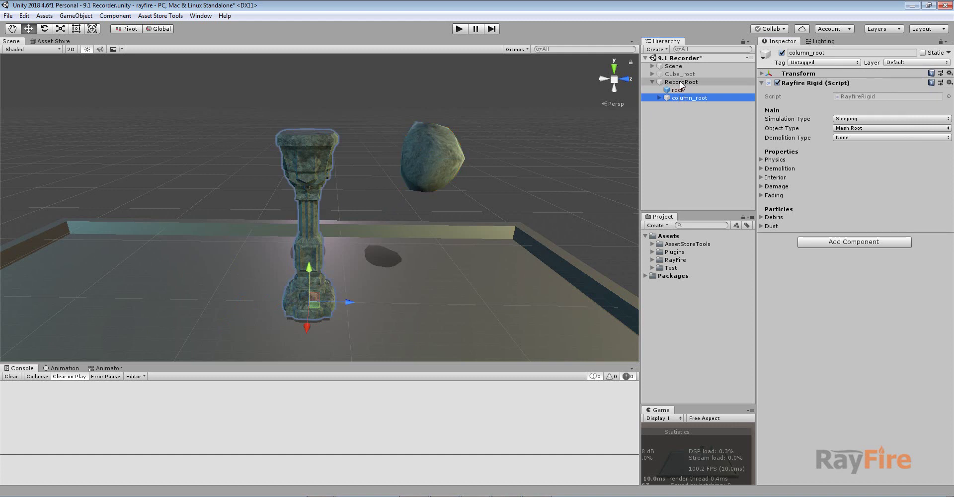
pyautogui.click(680, 82)
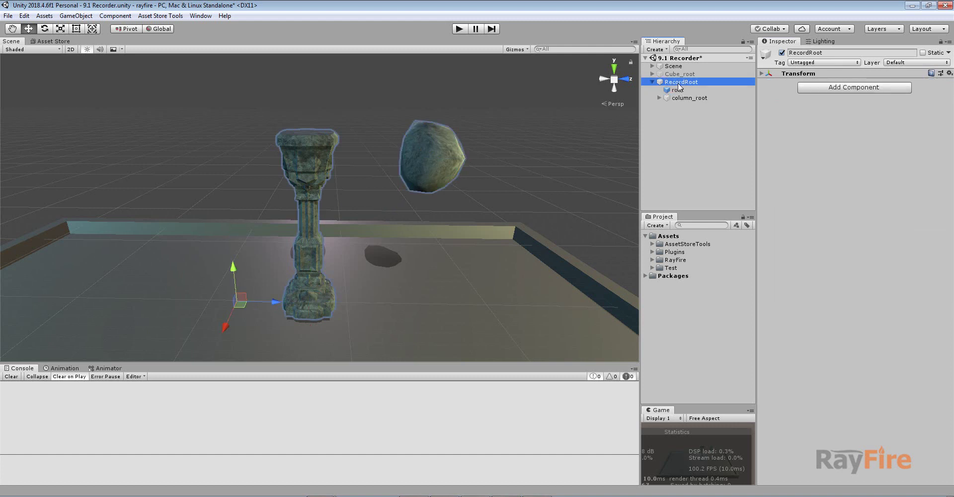
pyautogui.click(676, 92)
pyautogui.click(679, 84)
pyautogui.click(681, 90)
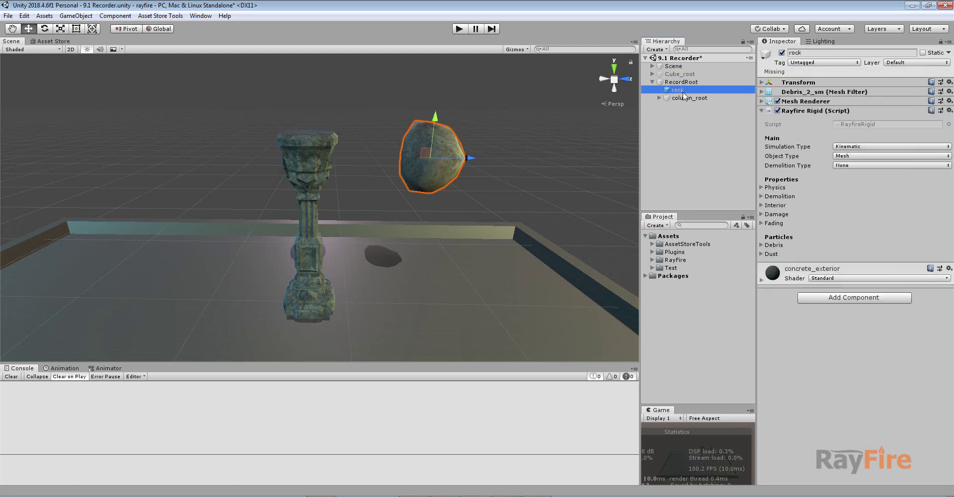
# Inspect column_root's sleeping Mesh Root settings and its shards, such as column (1)_sh_7.
pyautogui.click(706, 98)
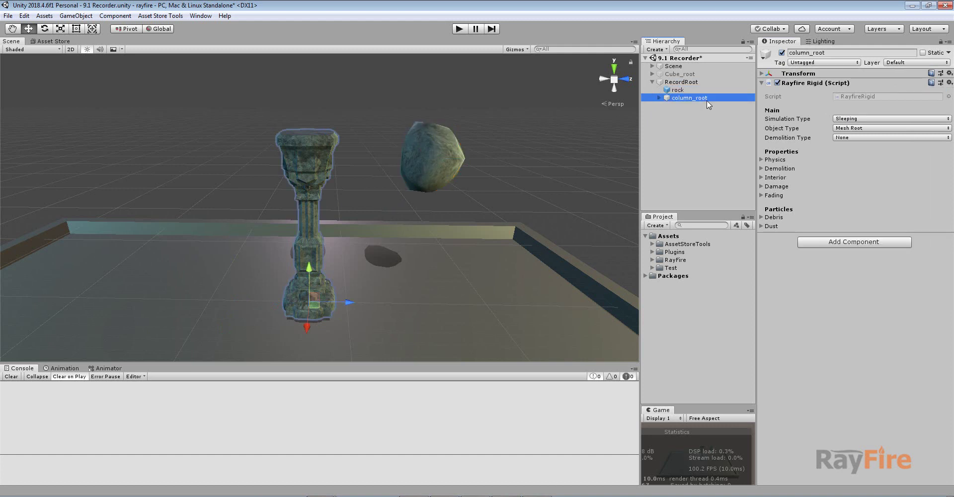
pyautogui.click(660, 98)
pyautogui.click(688, 105)
pyautogui.click(701, 153)
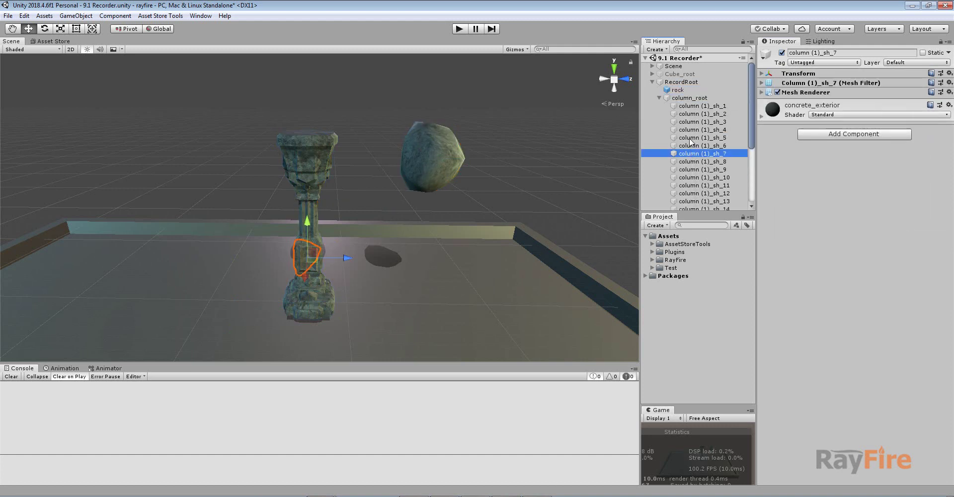
pyautogui.click(684, 98)
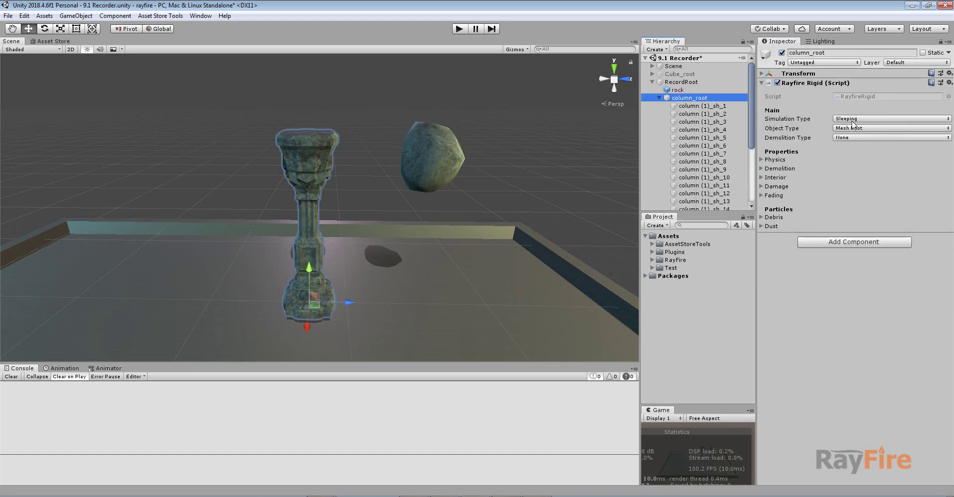
pyautogui.click(659, 98)
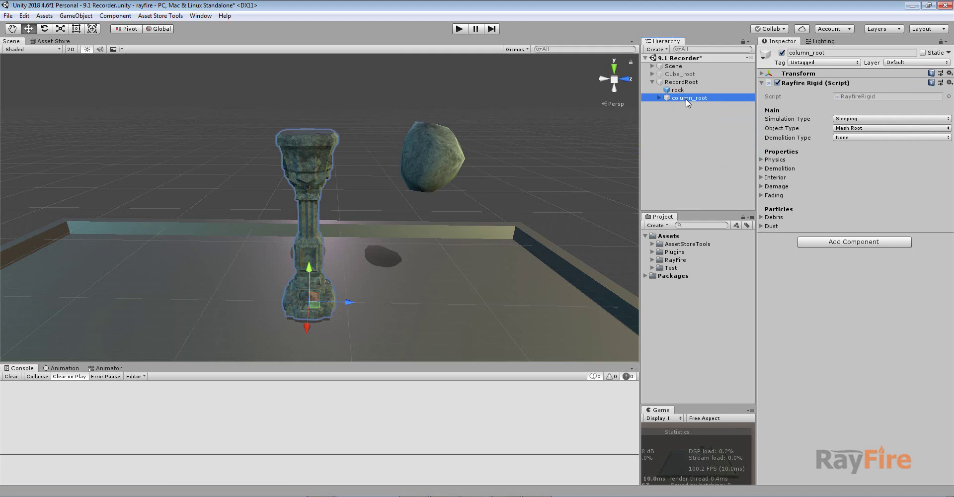
# Keep column_root's Object Type as Mesh Root and start a test run.
pyautogui.click(865, 130)
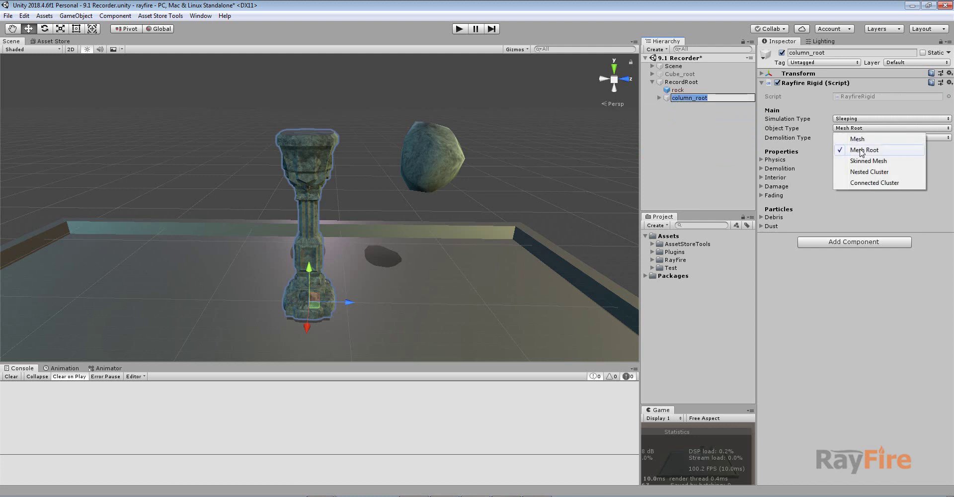
pyautogui.click(862, 150)
pyautogui.click(461, 29)
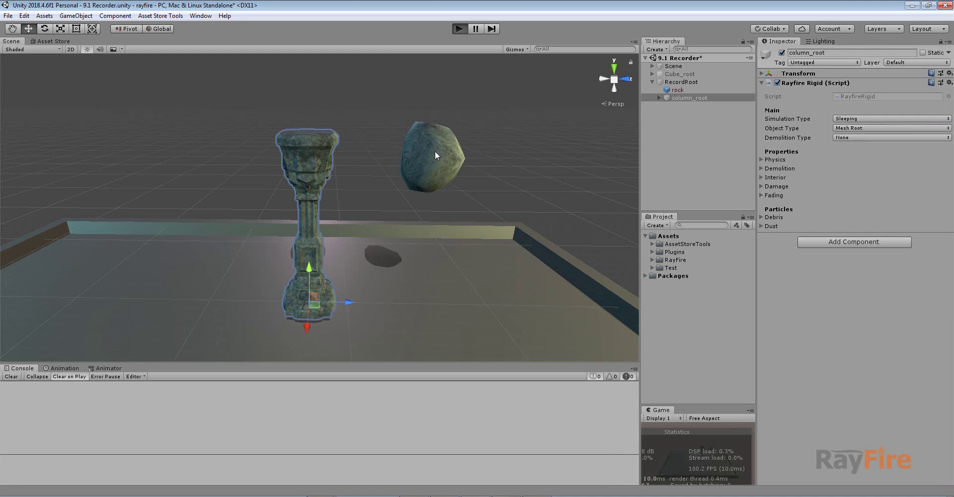
# Move the rock into the column to shatter it, then stop the test run.
pyautogui.click(435, 155)
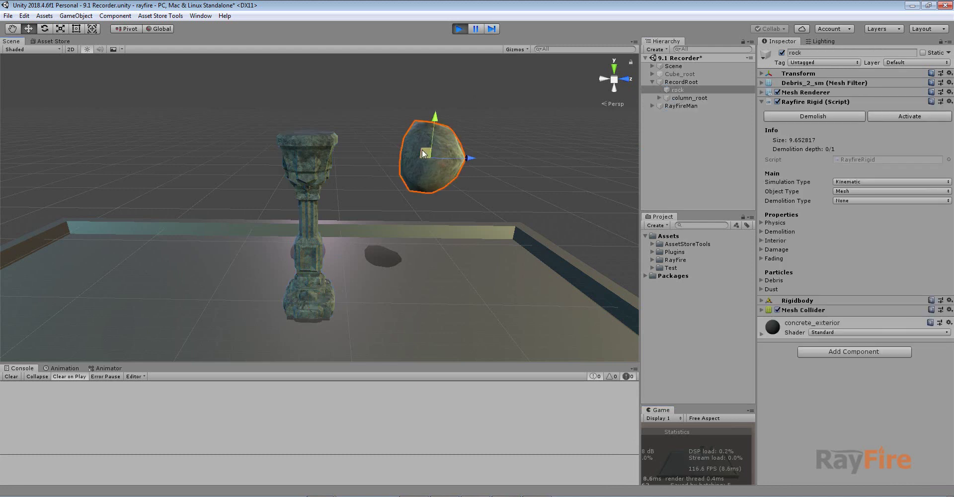
pyautogui.moveTo(422, 152); pyautogui.dragTo(382, 170)
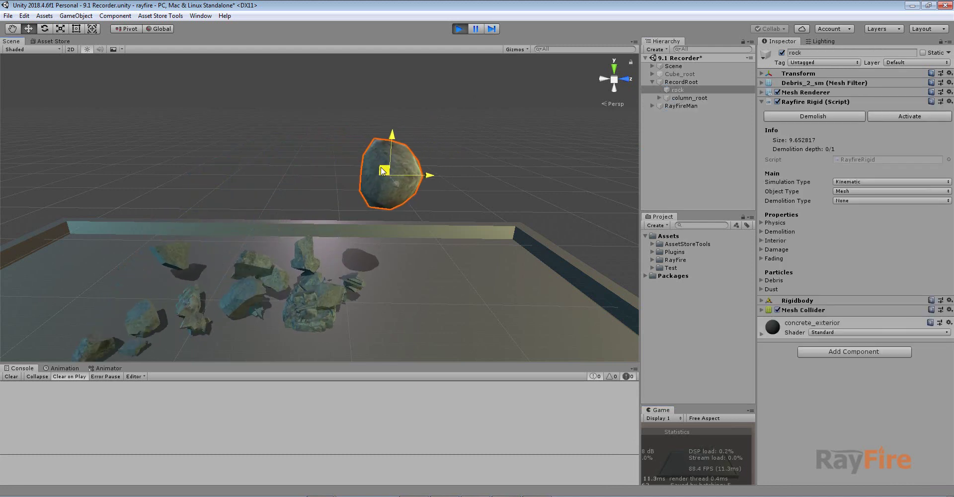
pyautogui.click(457, 28)
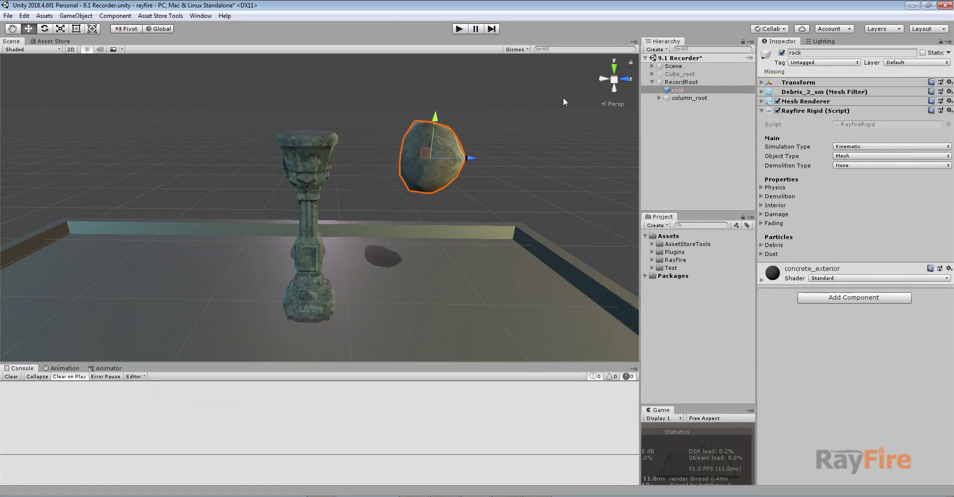
# Add a Rayfire Recorder to RecordRoot in Record mode, recording automatically on start.
pyautogui.click(682, 83)
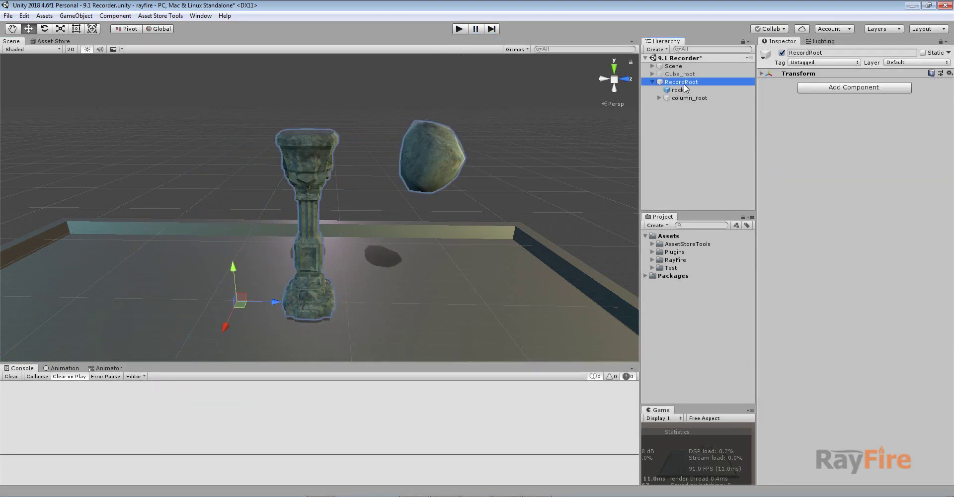
pyautogui.click(819, 88)
pyautogui.click(834, 126)
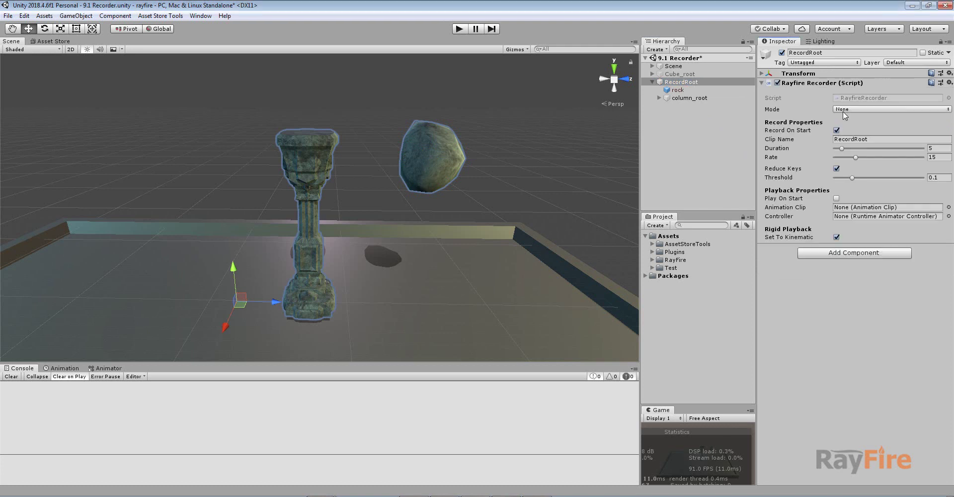
pyautogui.click(843, 110)
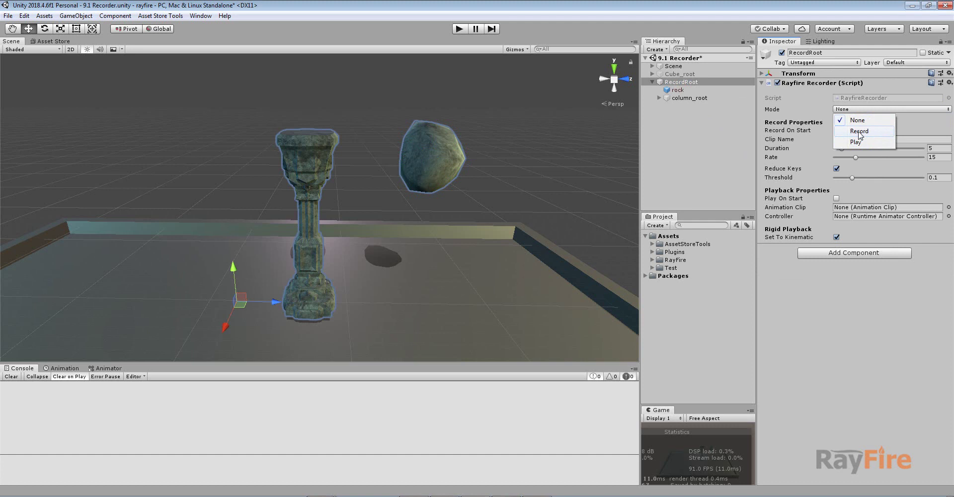
pyautogui.click(858, 131)
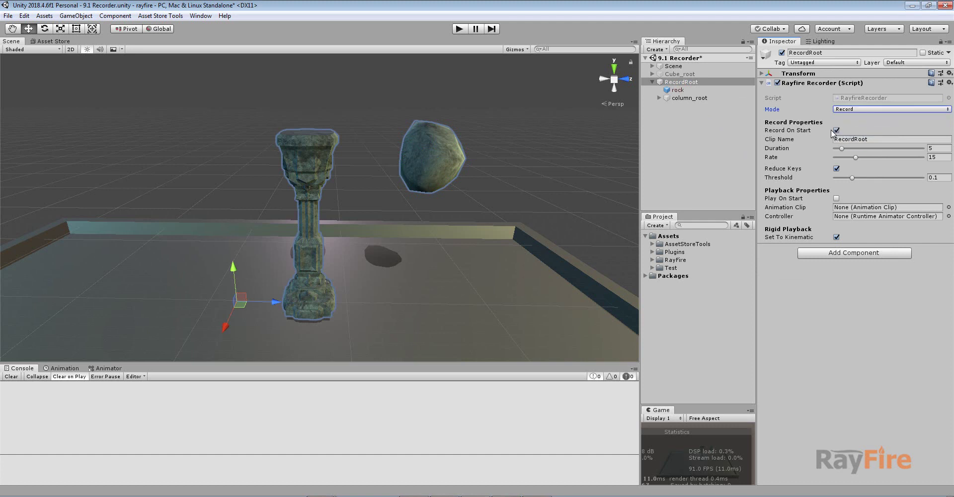
pyautogui.click(837, 130)
# Set the recorder's duration to 8 seconds and turn off Reduce Keys.
pyautogui.moveTo(875, 140); pyautogui.dragTo(834, 140)
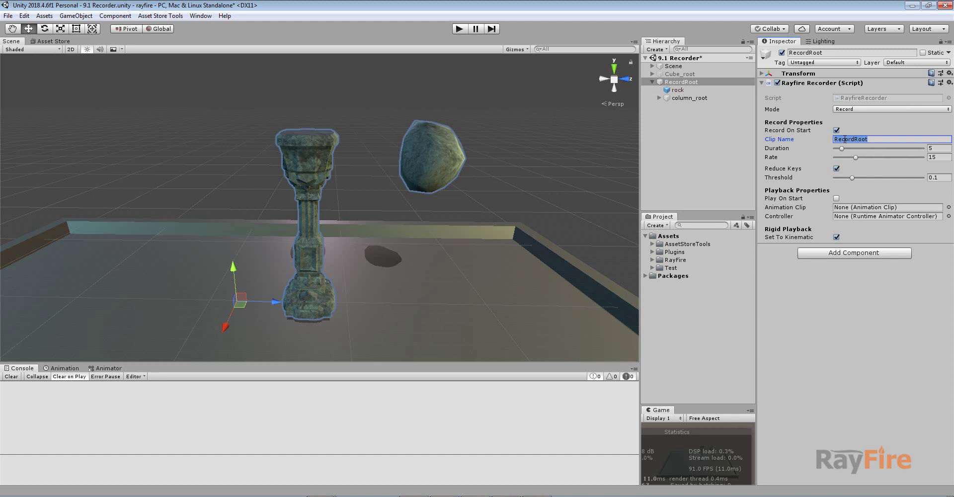
pyautogui.click(878, 140)
pyautogui.click(936, 149)
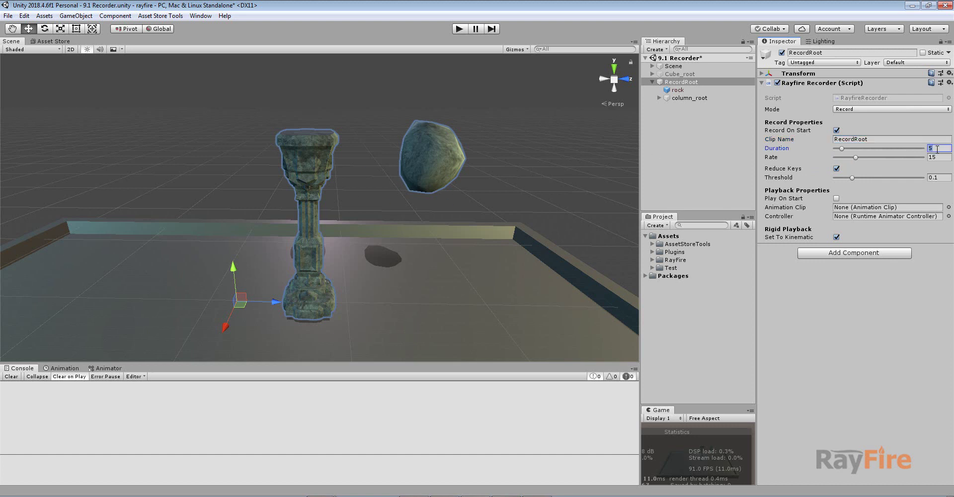
pyautogui.write('8')
pyautogui.click(835, 169)
# Record a run with the rock dragged into the column, then stop play.
pyautogui.click(683, 90)
pyautogui.click(459, 29)
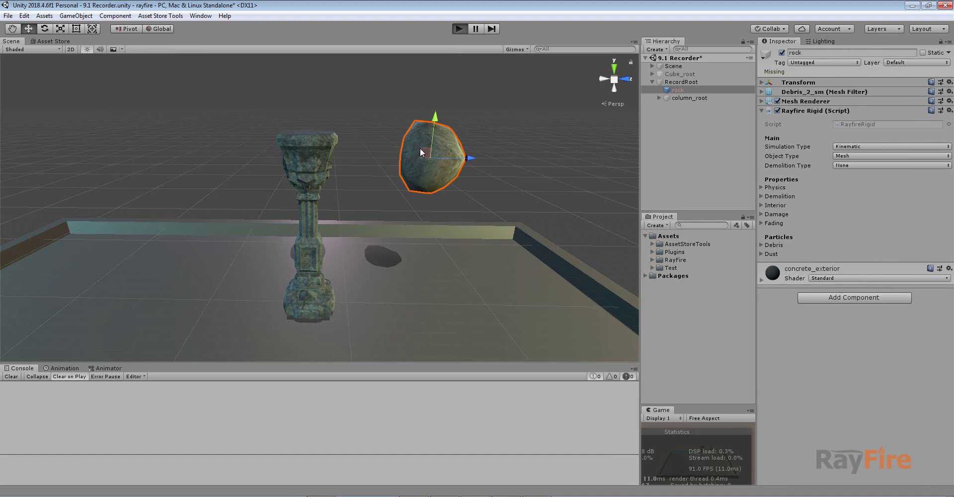
pyautogui.moveTo(419, 148); pyautogui.dragTo(464, 155)
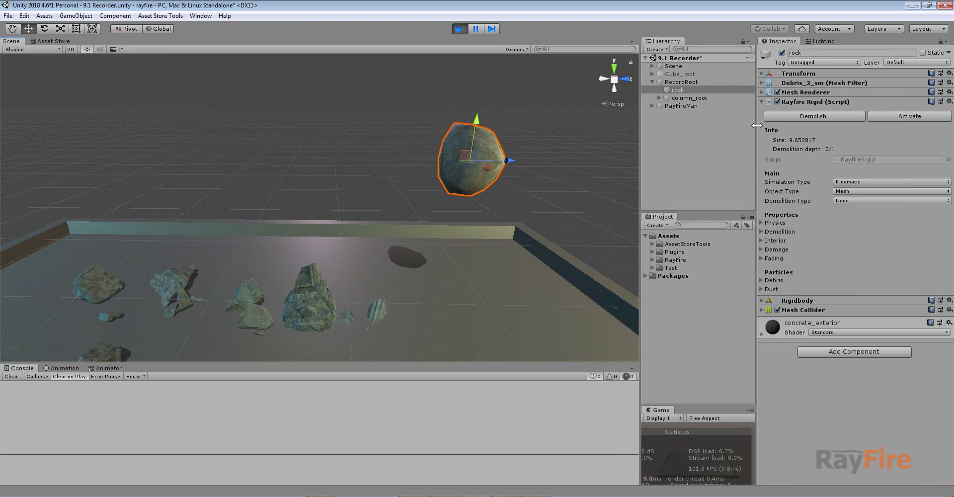
pyautogui.click(684, 84)
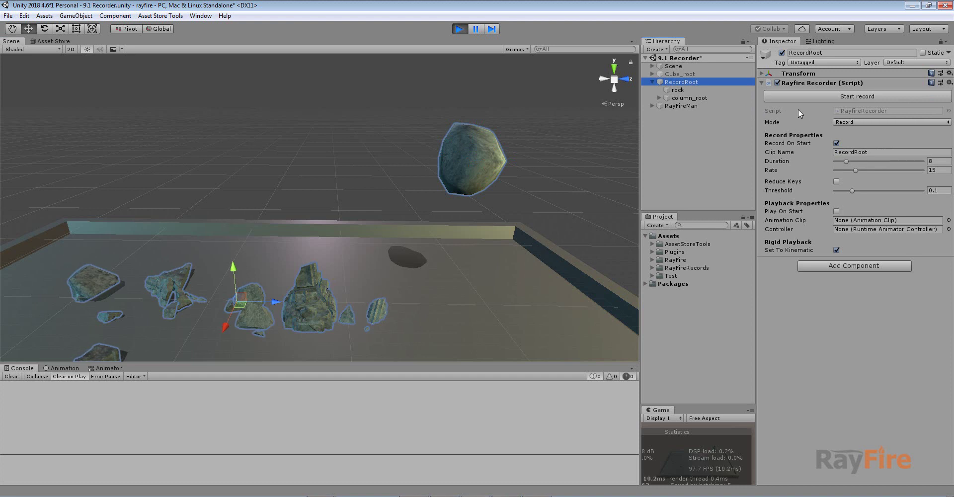
pyautogui.click(460, 28)
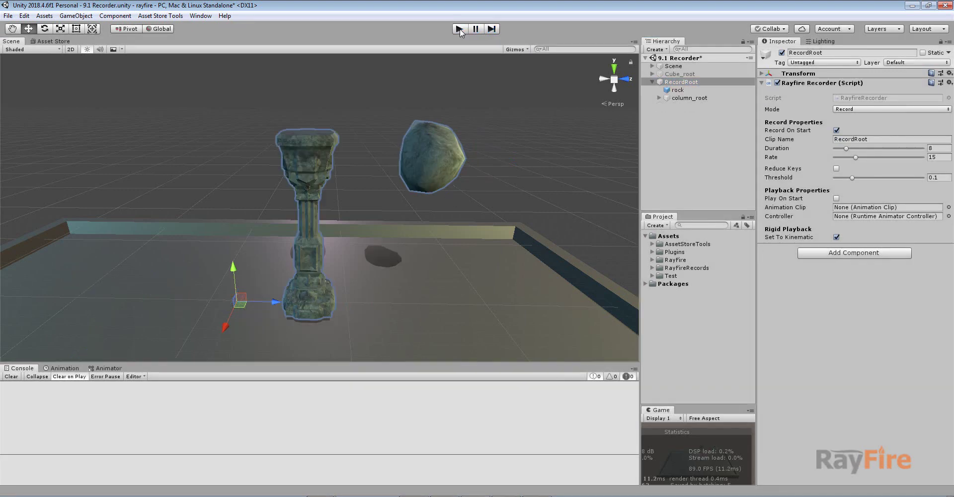
# Expand RayFireRecords, inspect RecordRoot_animation, and drag RecordRoot_controller onto RecordRoot.
pyautogui.click(687, 267)
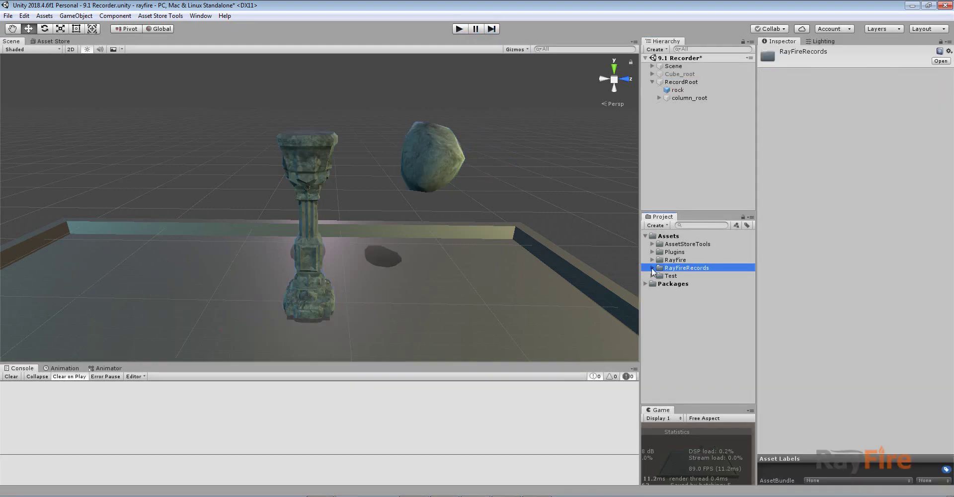
pyautogui.click(652, 268)
pyautogui.click(689, 277)
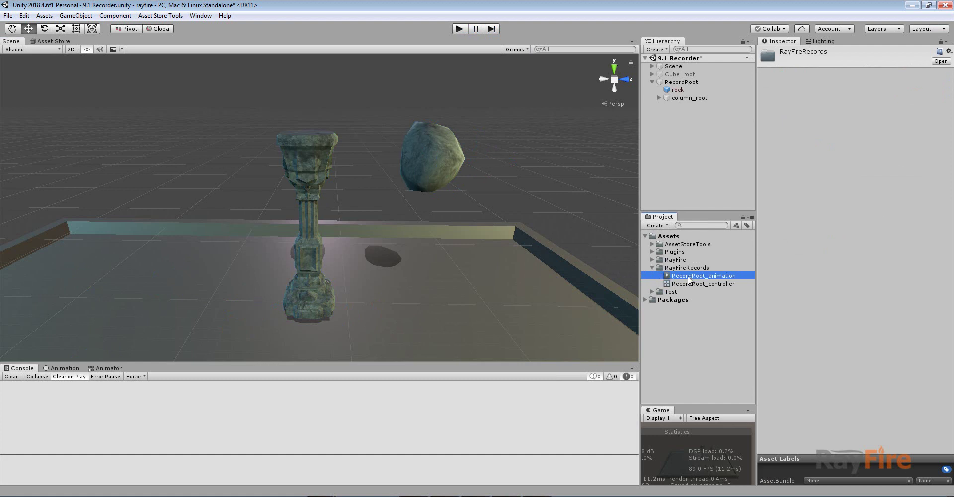
pyautogui.moveTo(686, 285); pyautogui.dragTo(680, 88)
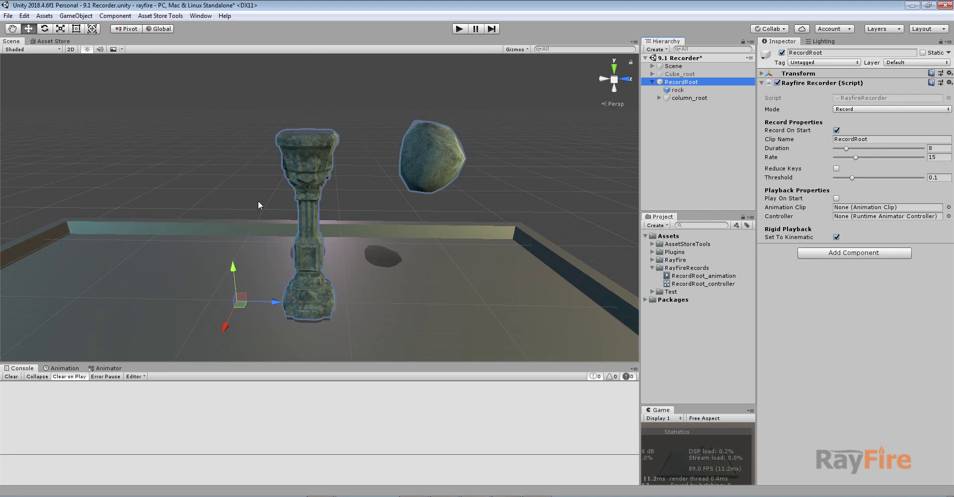
# Add an Animator using RecordRoot_controller and scrub the Animation timeline to the shattering.
pyautogui.click(840, 253)
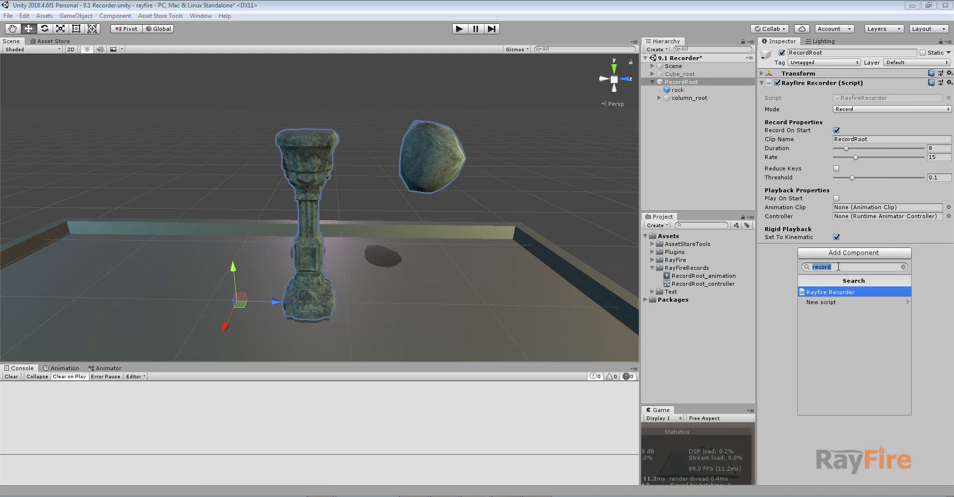
pyautogui.write('anima')
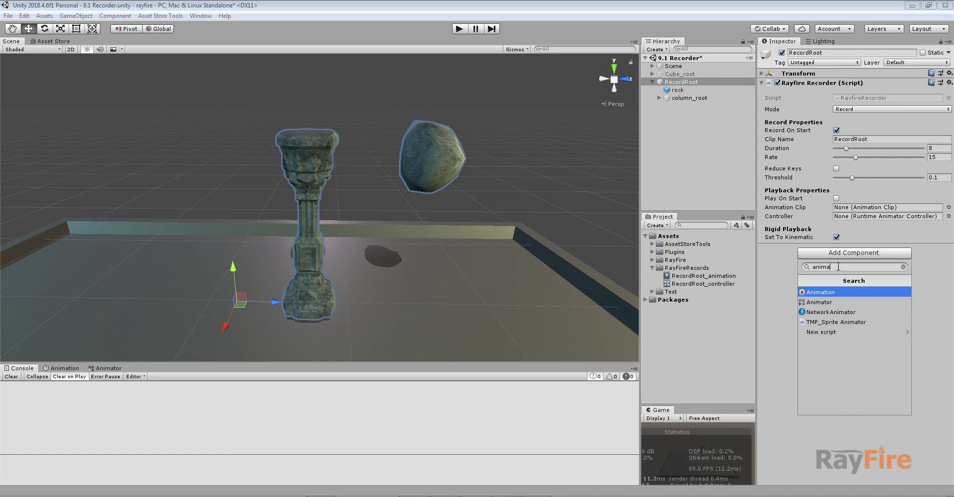
pyautogui.press('Down')
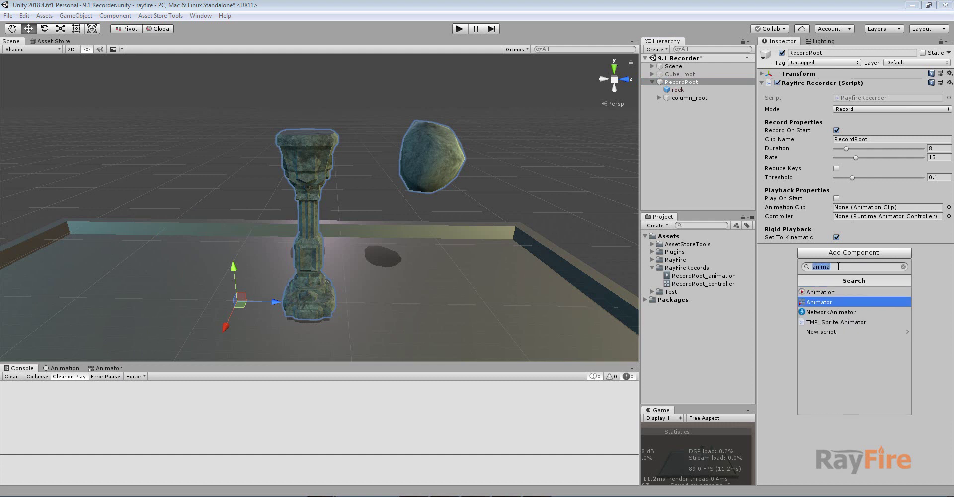
pyautogui.press('Return')
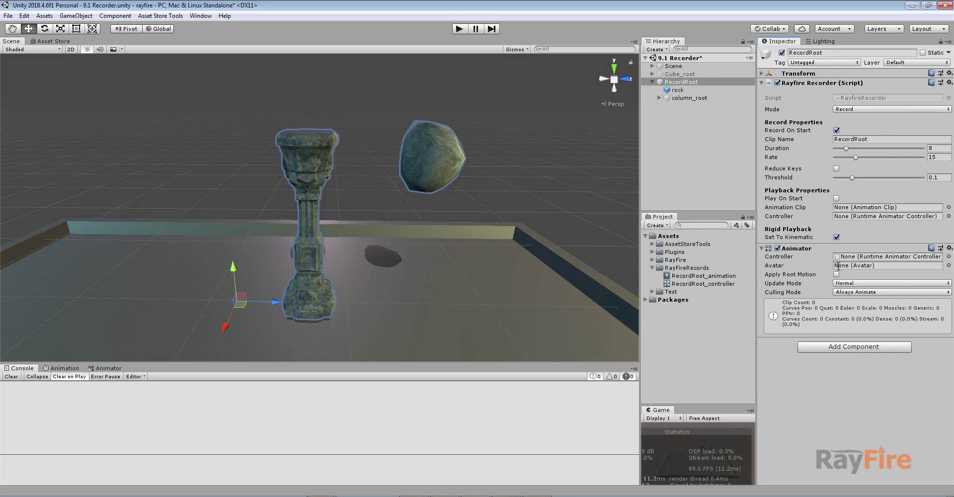
pyautogui.moveTo(687, 283); pyautogui.dragTo(854, 259)
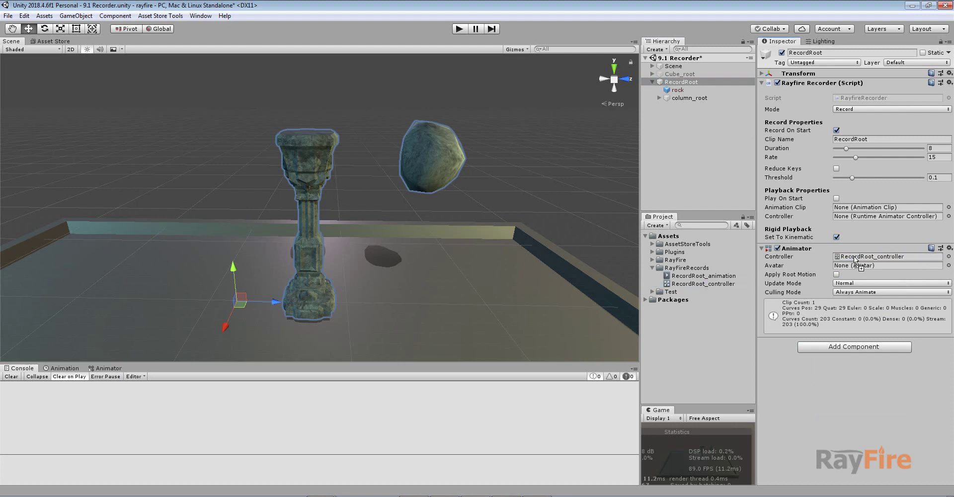
pyautogui.click(65, 369)
pyautogui.moveTo(181, 376)
pyautogui.mouseDown()
pyautogui.moveTo(461, 368)
pyautogui.moveTo(166, 380)
pyautogui.mouseUp()
# Rewind the animation preview to frame 0 and bring up the rock's Rayfire Rigid options.
pyautogui.click(178, 379)
pyautogui.scroll(10, 191, 381)
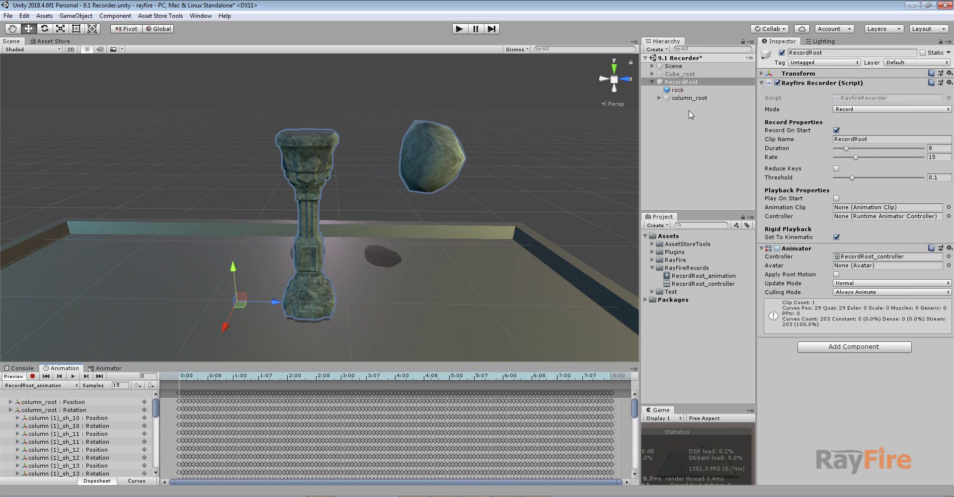
pyautogui.click(677, 90)
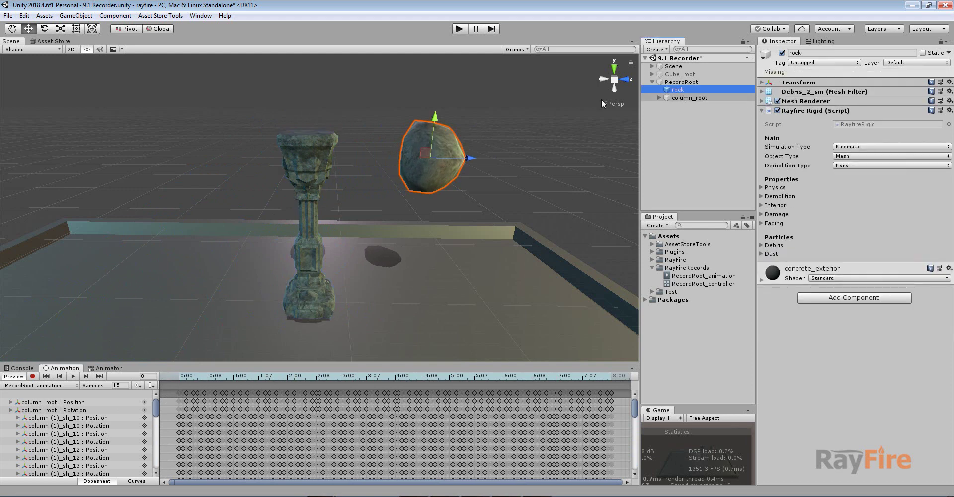
pyautogui.click(949, 110)
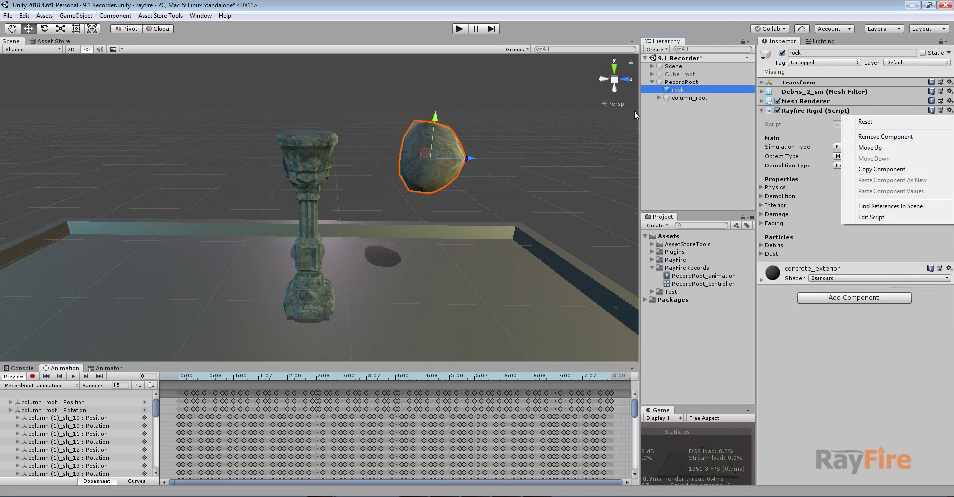
# Remove the Rayfire Rigid component from the rock and from column_root.
pyautogui.click(949, 110)
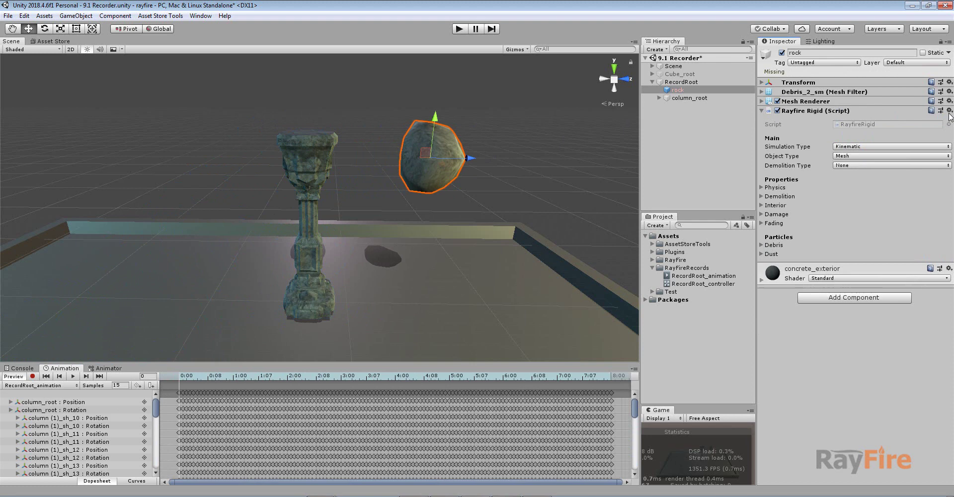
pyautogui.click(948, 110)
pyautogui.click(885, 136)
pyautogui.click(689, 98)
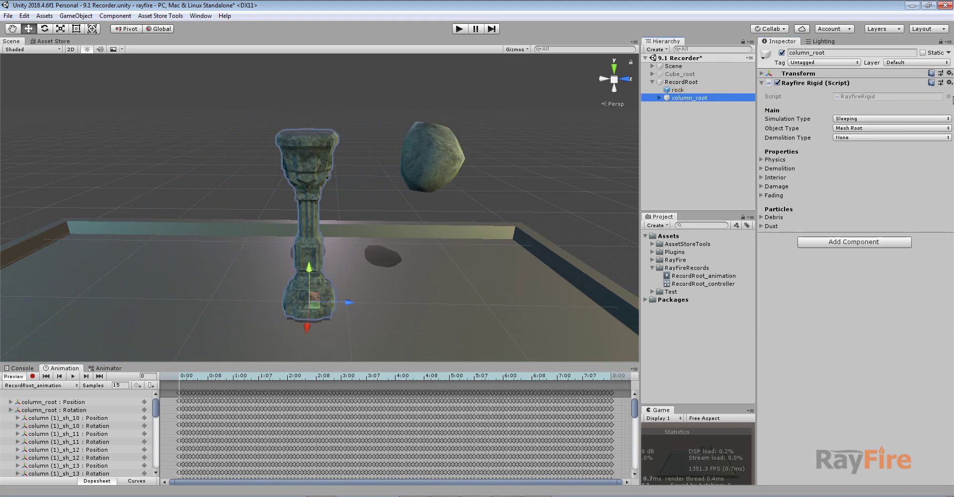
pyautogui.click(948, 82)
pyautogui.click(885, 109)
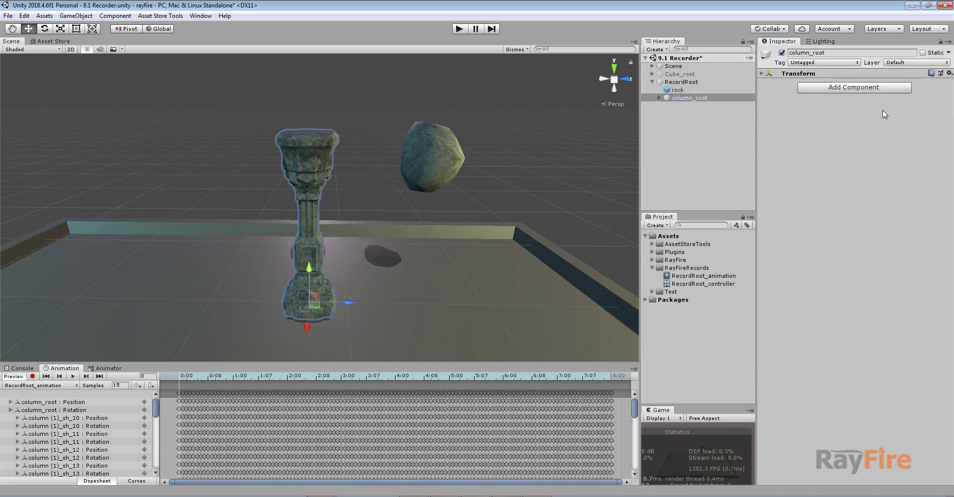
# Switch RecordRoot's recorder to Play, assigning RecordRoot_animation and RecordRoot_controller.
pyautogui.click(687, 82)
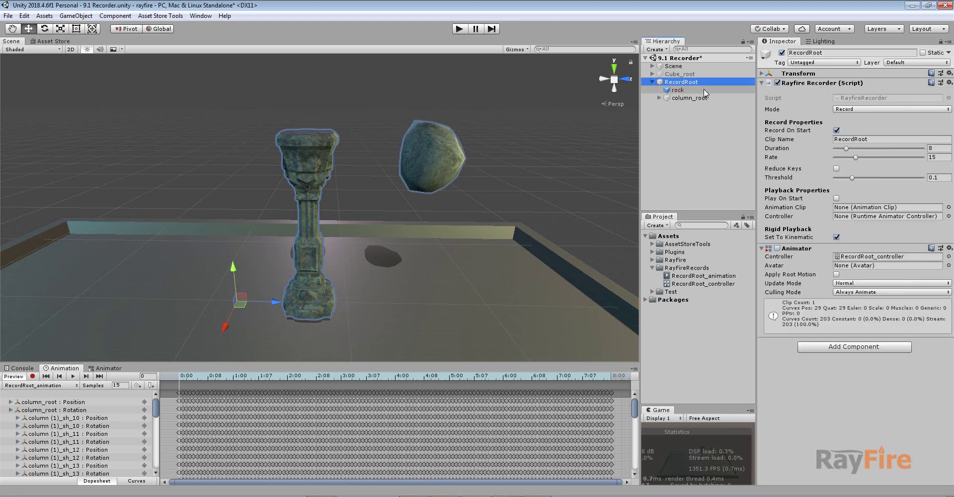
pyautogui.click(856, 110)
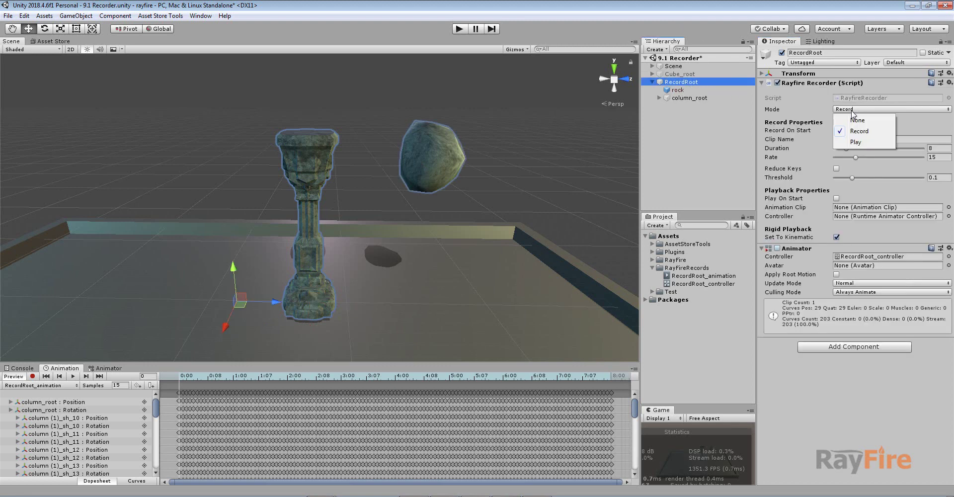
pyautogui.click(857, 143)
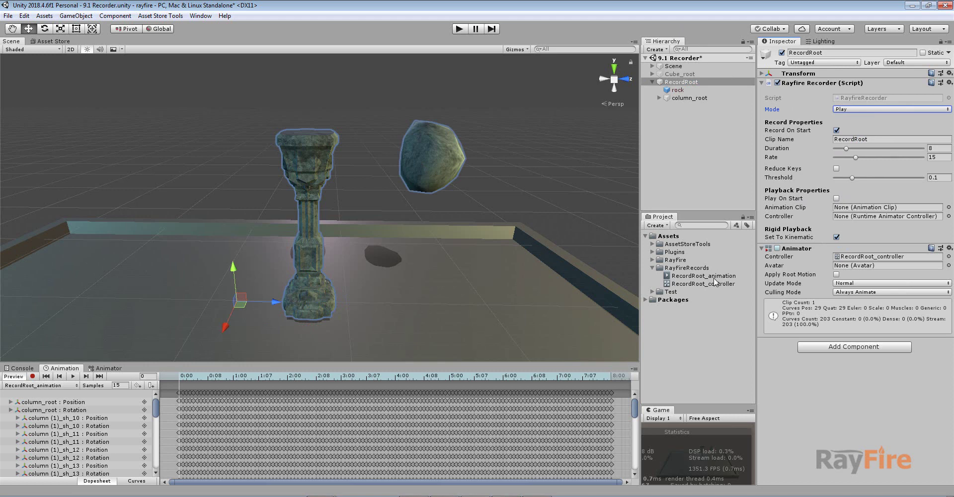
pyautogui.moveTo(688, 276); pyautogui.dragTo(843, 210)
pyautogui.moveTo(703, 284); pyautogui.dragTo(825, 217)
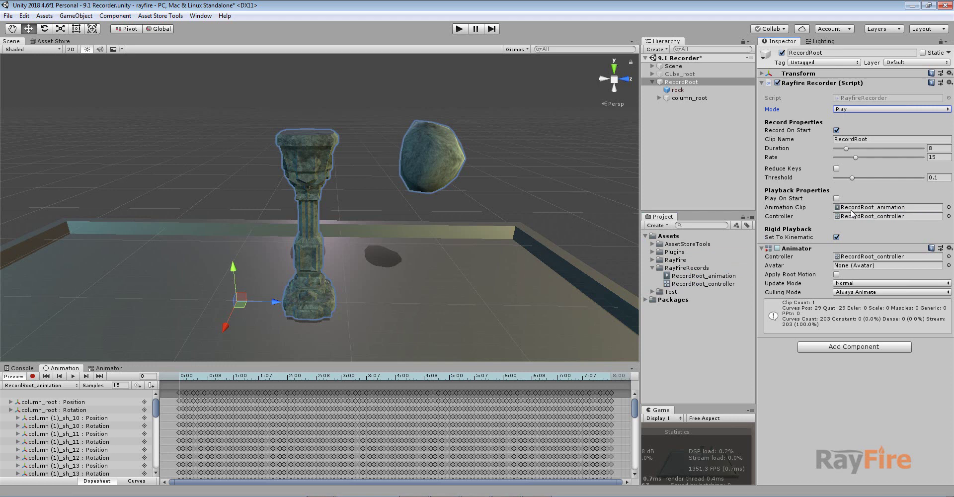
# Enter play mode, trigger Start Play to replay the recorded shattering, then stop.
pyautogui.click(22, 370)
pyautogui.click(459, 28)
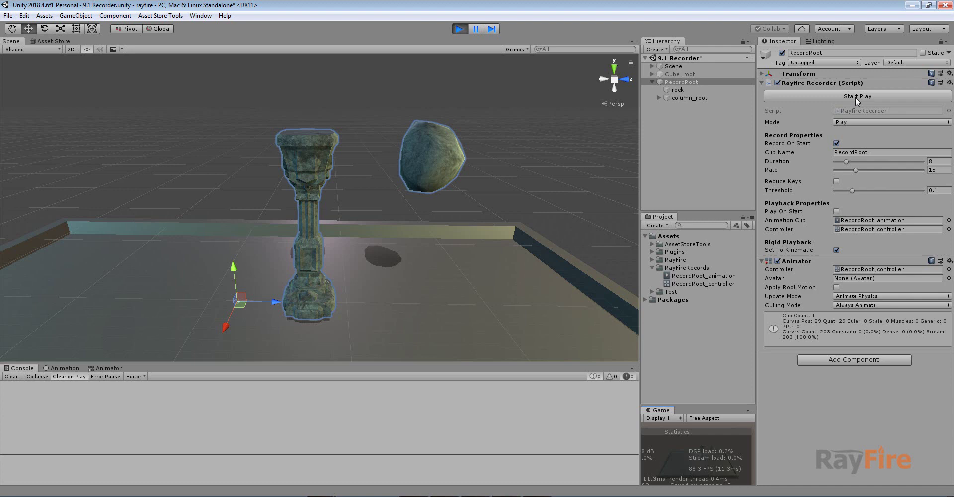
pyautogui.click(860, 96)
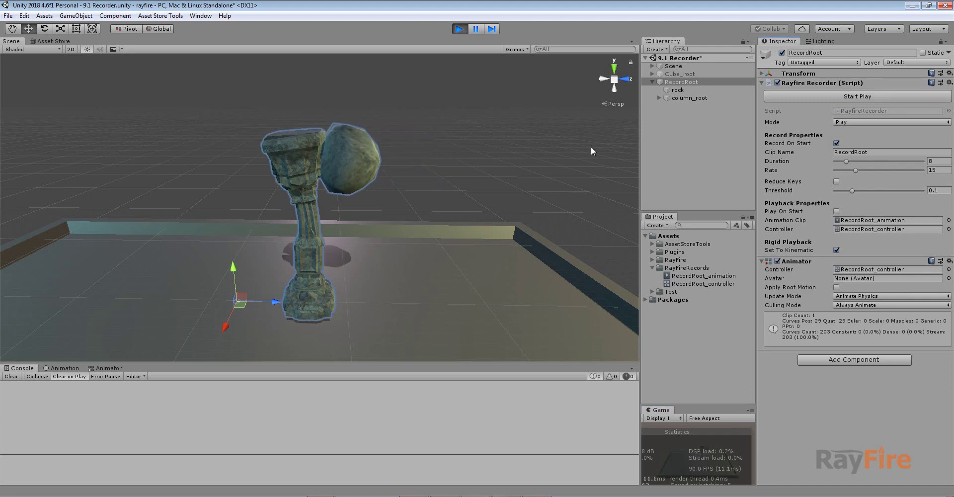
pyautogui.scroll(-1, 214, 291)
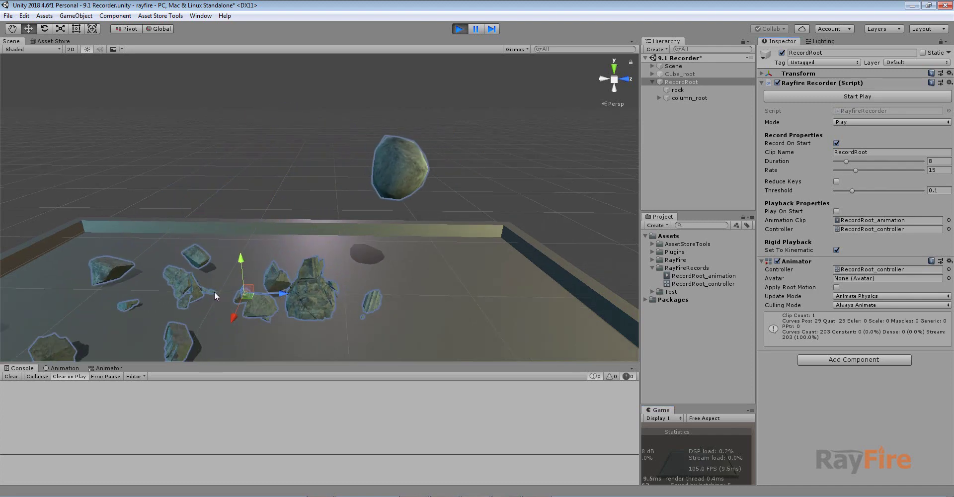
pyautogui.moveTo(213, 291); pyautogui.dragTo(353, 226, button='middle')
pyautogui.click(538, 127)
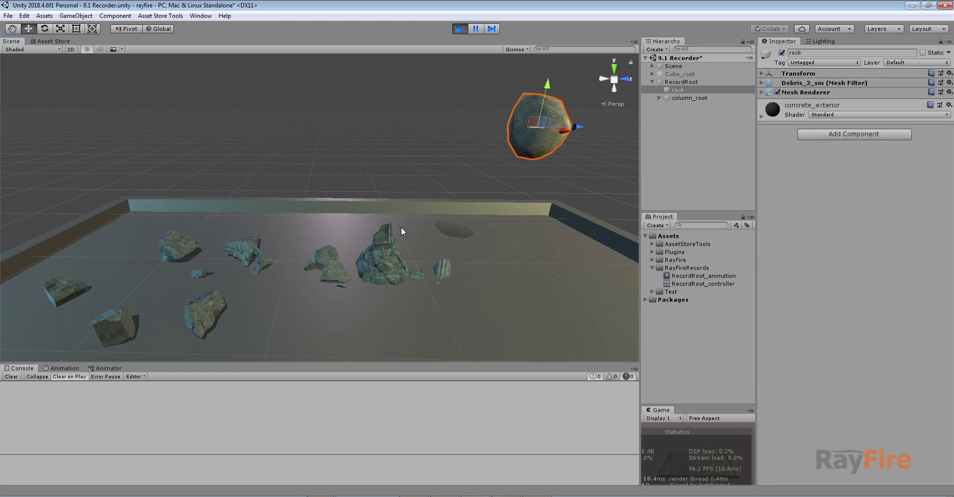
pyautogui.click(255, 254)
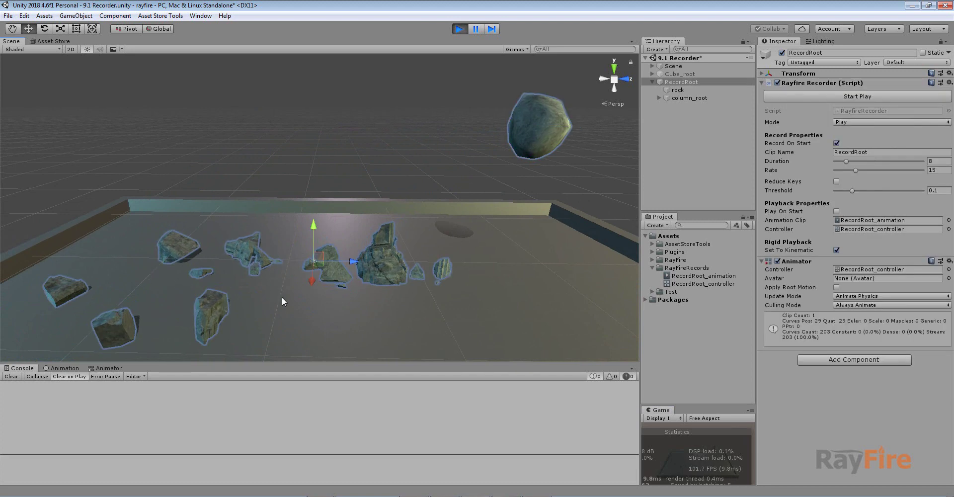
pyautogui.click(458, 29)
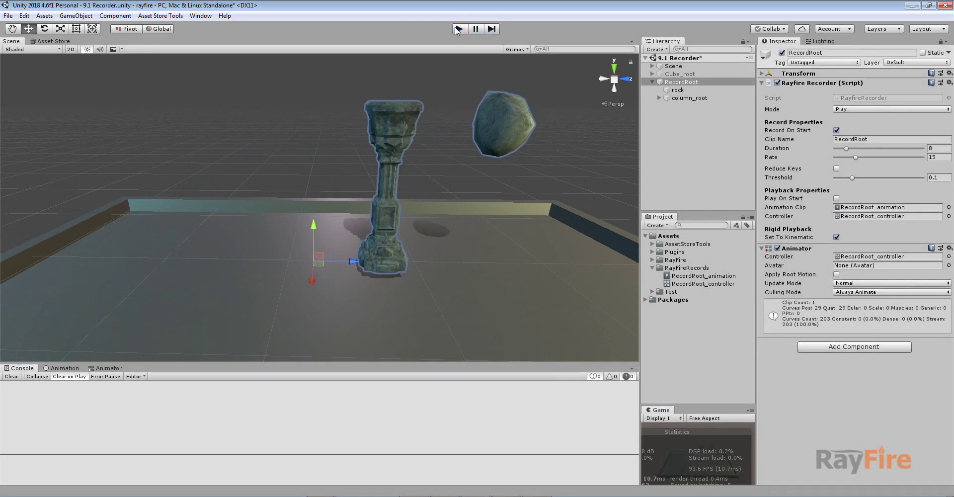
# Add a Kinematic Rayfire Rigid component to the rock.
pyautogui.scroll(-2, 526, 107)
pyautogui.click(676, 90)
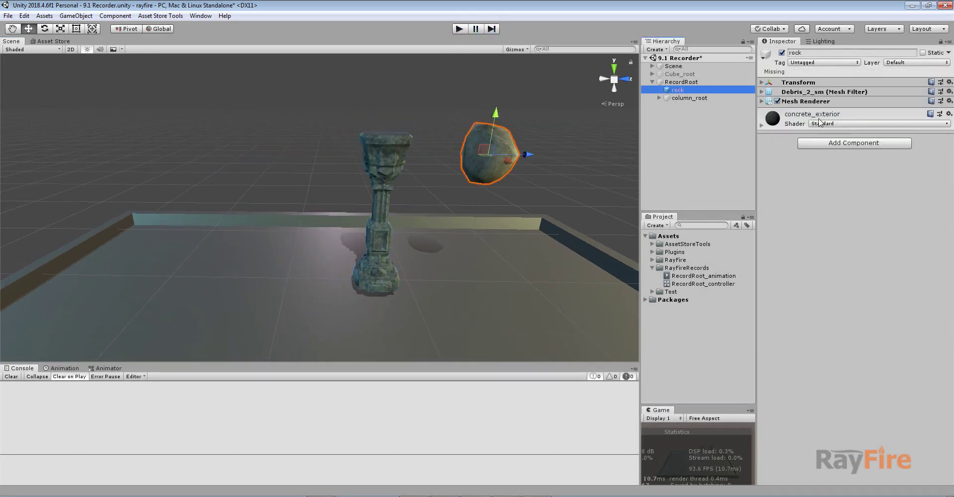
pyautogui.click(652, 260)
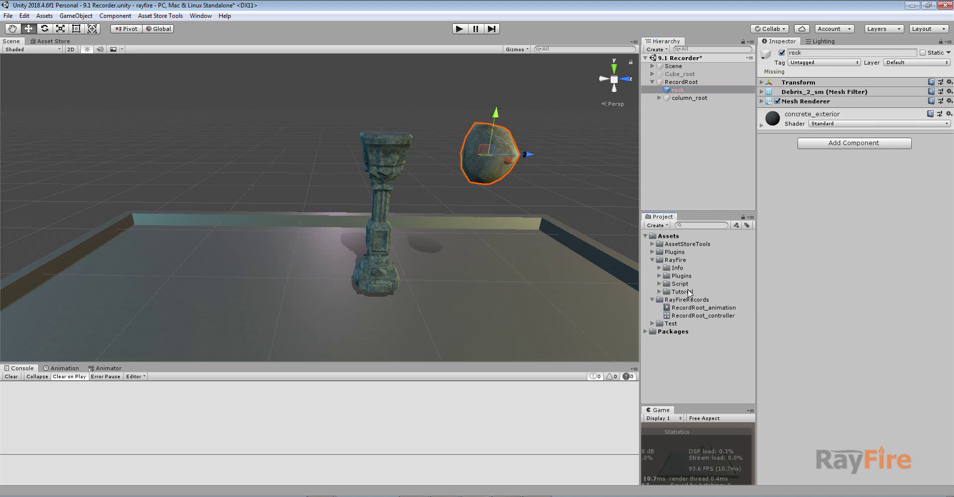
pyautogui.click(838, 144)
pyautogui.write('rig')
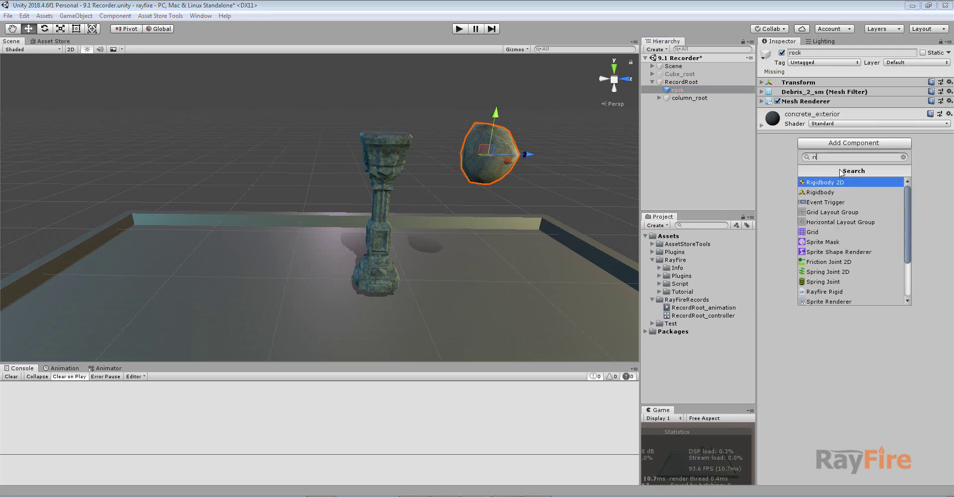
pyautogui.press('Down')
pyautogui.press('Down')
pyautogui.press('Down')
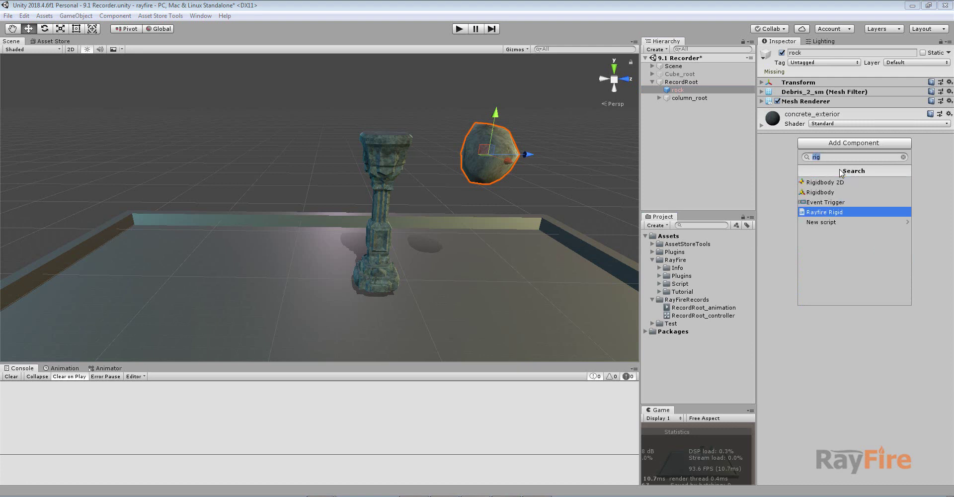
pyautogui.press('Return')
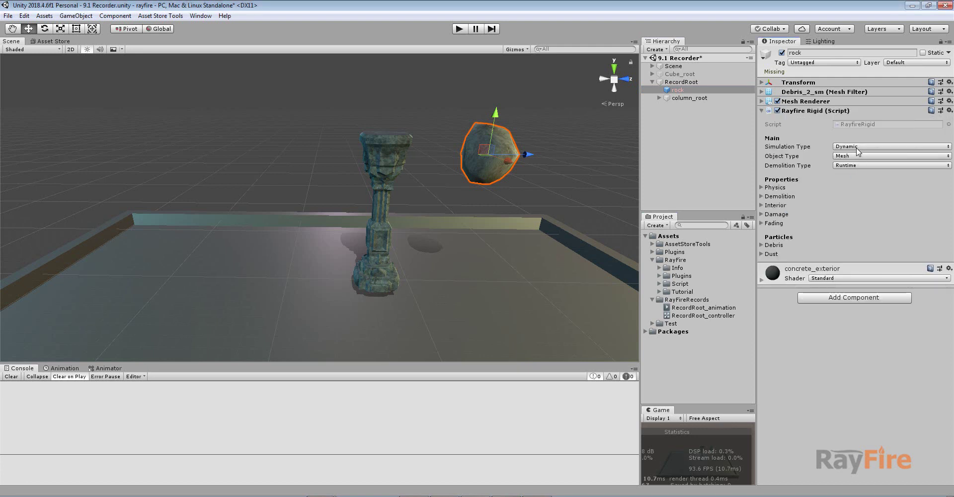
pyautogui.click(844, 146)
pyautogui.click(863, 189)
# Give column_root a Kinematic Rayfire Rigid set to Mesh Root with Demolition None.
pyautogui.click(688, 98)
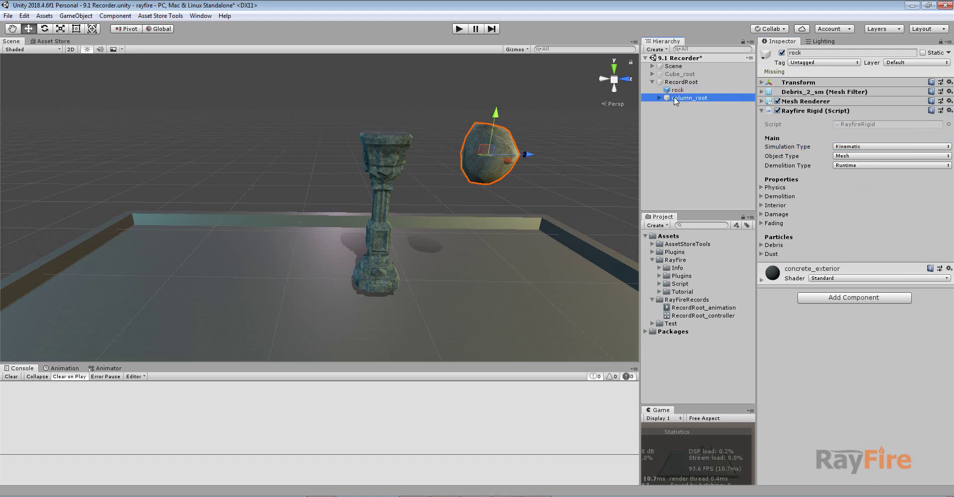
pyautogui.click(829, 87)
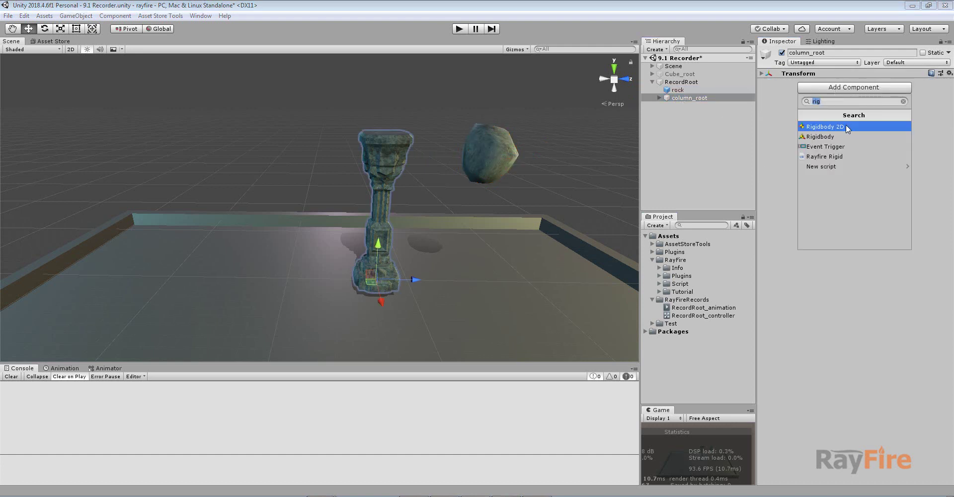
pyautogui.click(831, 156)
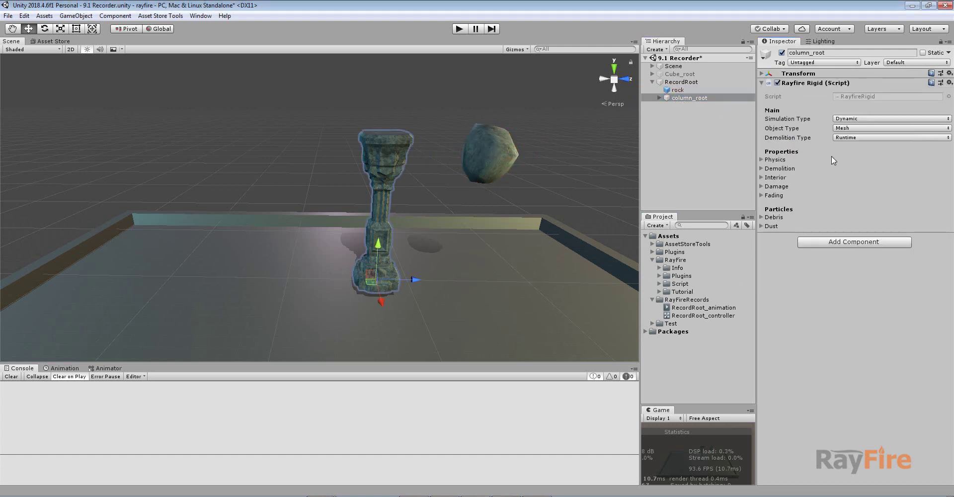
pyautogui.click(843, 120)
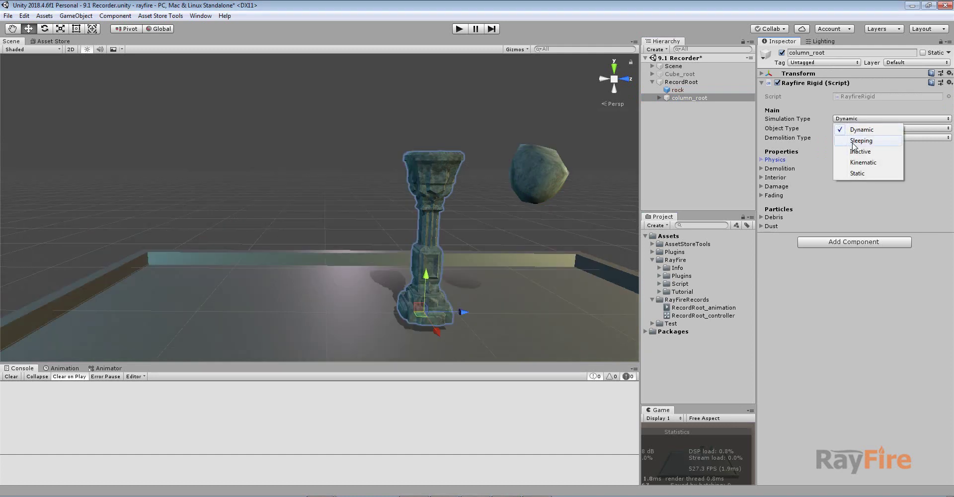
pyautogui.click(862, 163)
pyautogui.click(839, 129)
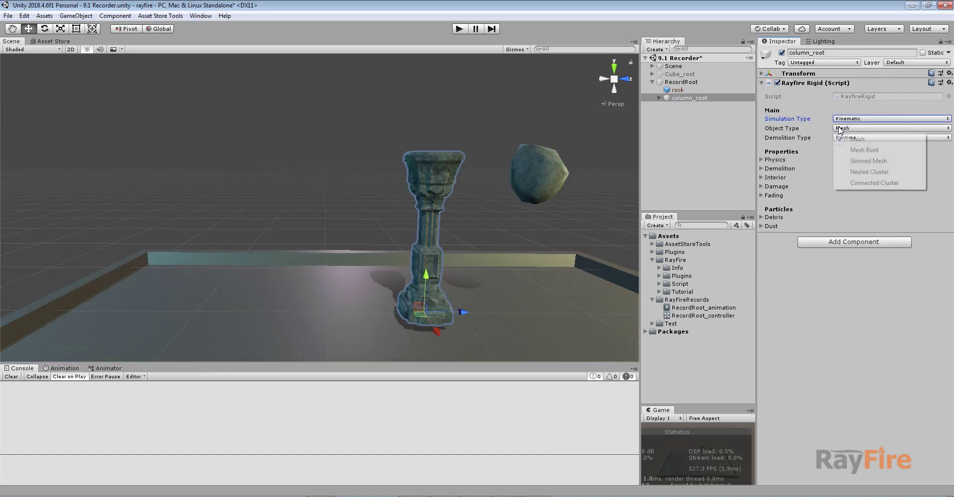
pyautogui.click(857, 150)
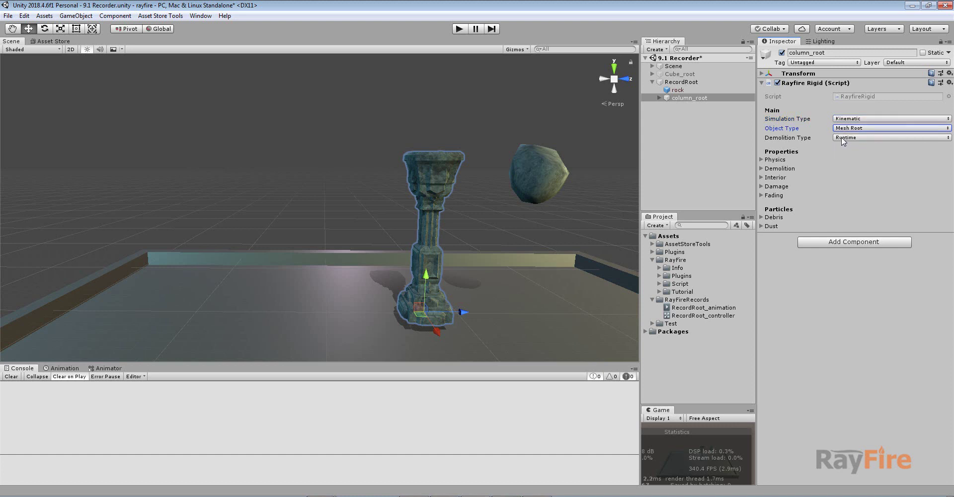
pyautogui.click(842, 138)
pyautogui.click(847, 142)
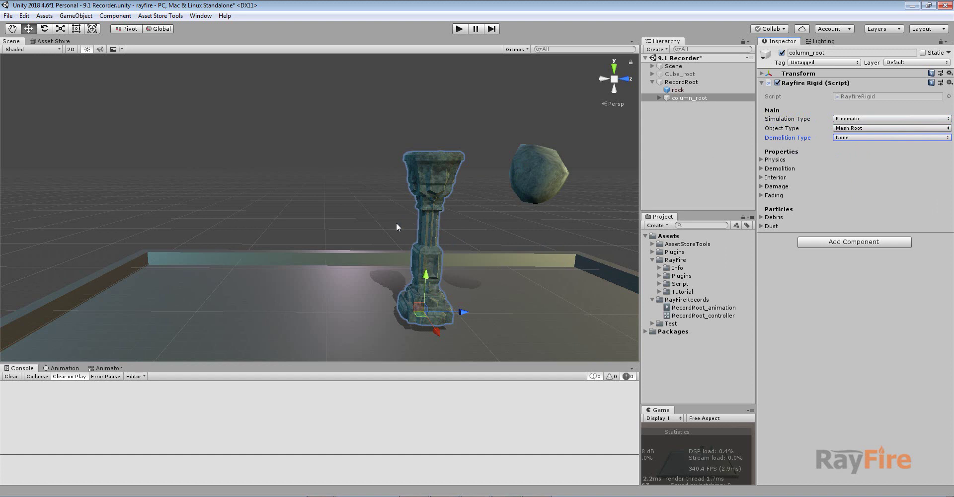
pyautogui.moveTo(396, 222); pyautogui.dragTo(401, 221, button='middle')
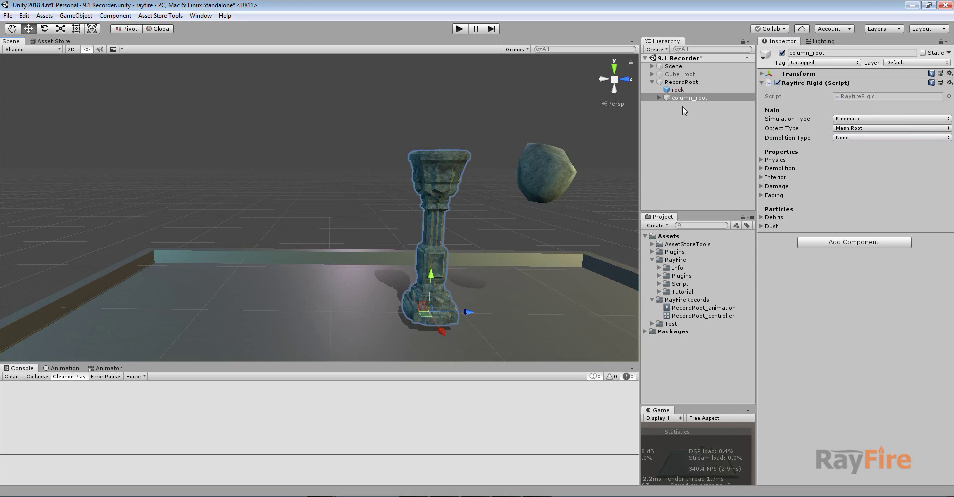
# Activate Cube_root so the fractured tall box appears beside the column.
pyautogui.click(679, 73)
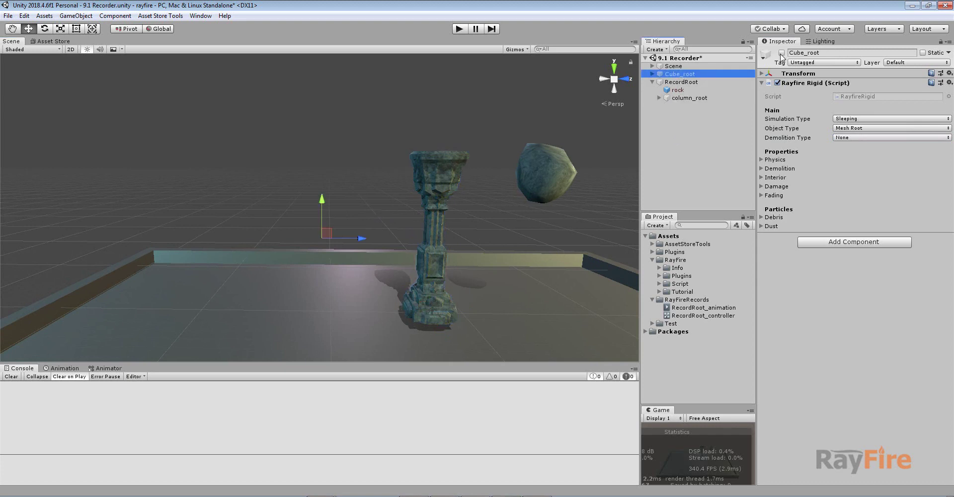
pyautogui.click(781, 52)
pyautogui.keyDown('alt'); pyautogui.moveTo(348, 241); pyautogui.dragTo(475, 179); pyautogui.keyUp('alt')
# Inspect Cube_root's Cube_sh shards, then review its Sleeping, Mesh Root Rayfire Rigid settings.
pyautogui.click(652, 73)
pyautogui.click(687, 82)
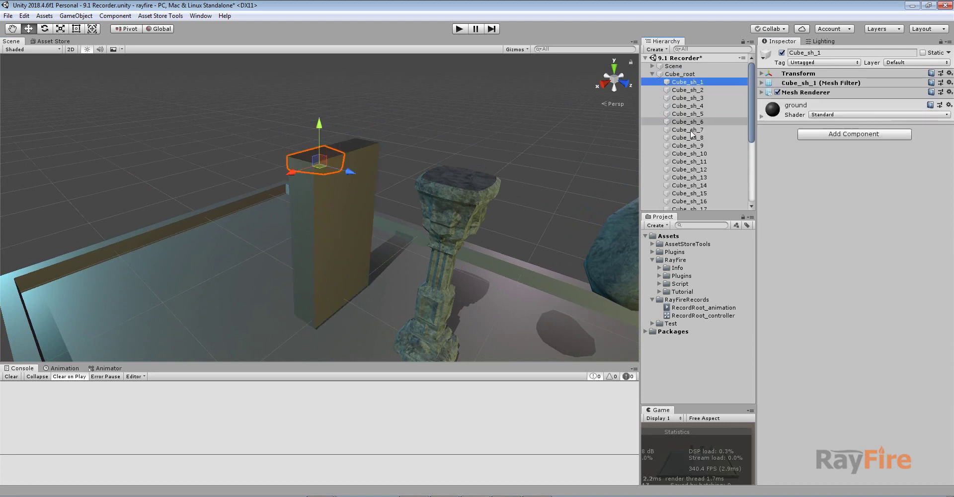
pyautogui.moveTo(292, 97); pyautogui.dragTo(394, 328)
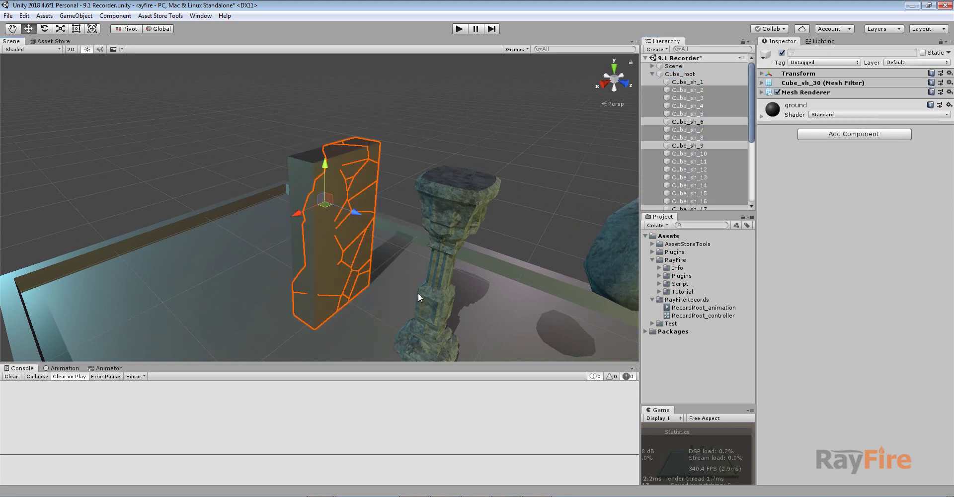
pyautogui.click(656, 73)
pyautogui.click(681, 74)
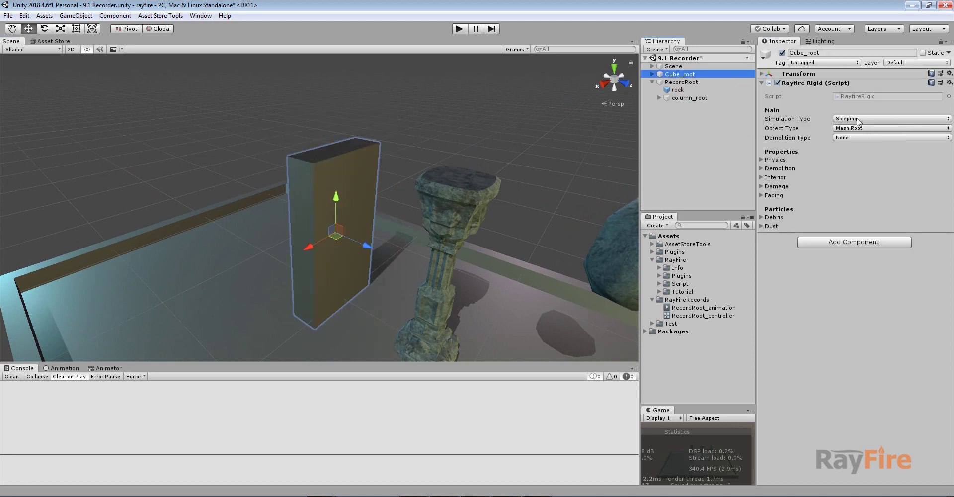
# Compare the column and cube selections, then select RecordRoot to view its recorder settings.
pyautogui.keyDown('alt'); pyautogui.moveTo(385, 219); pyautogui.dragTo(421, 168); pyautogui.keyUp('alt')
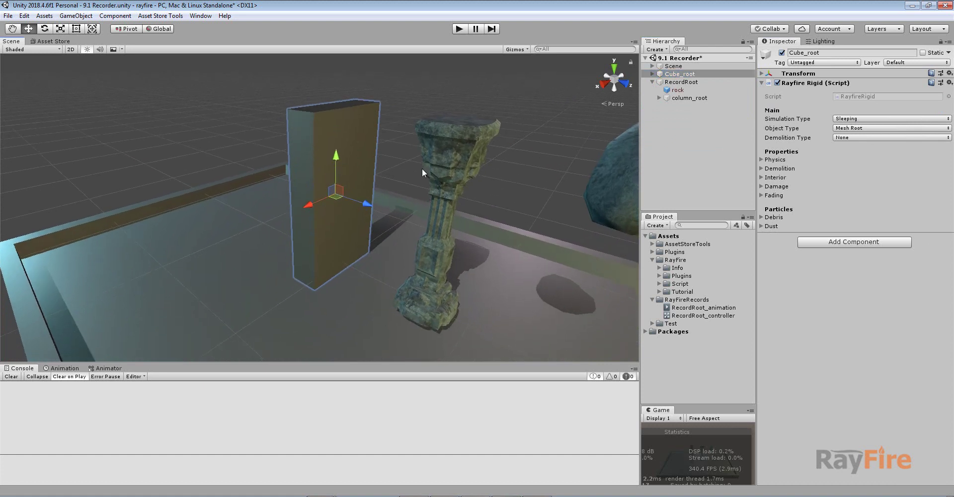
pyautogui.click(463, 143)
pyautogui.click(365, 140)
pyautogui.click(461, 140)
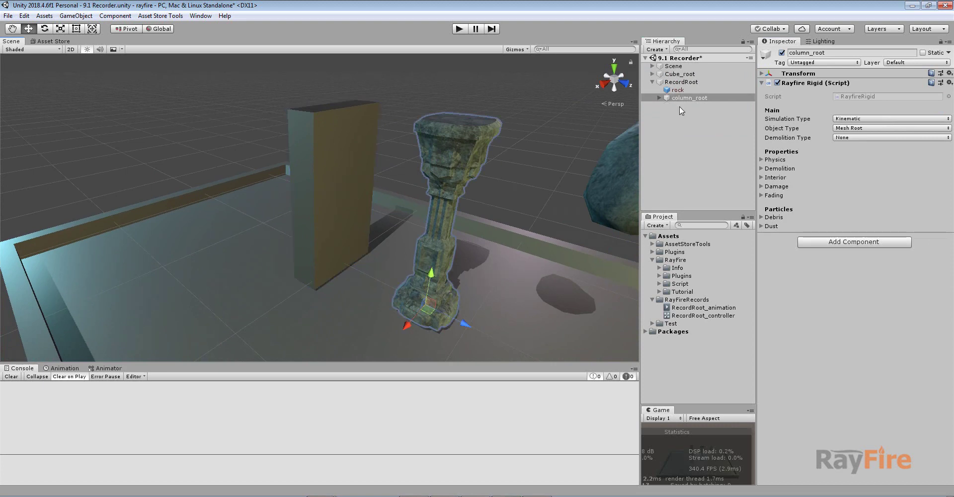
pyautogui.click(681, 82)
# Frame the column, cube and rock, enter Play mode and start the recorded playback.
pyautogui.keyDown('alt'); pyautogui.moveTo(610, 158); pyautogui.dragTo(524, 154); pyautogui.keyUp('alt')
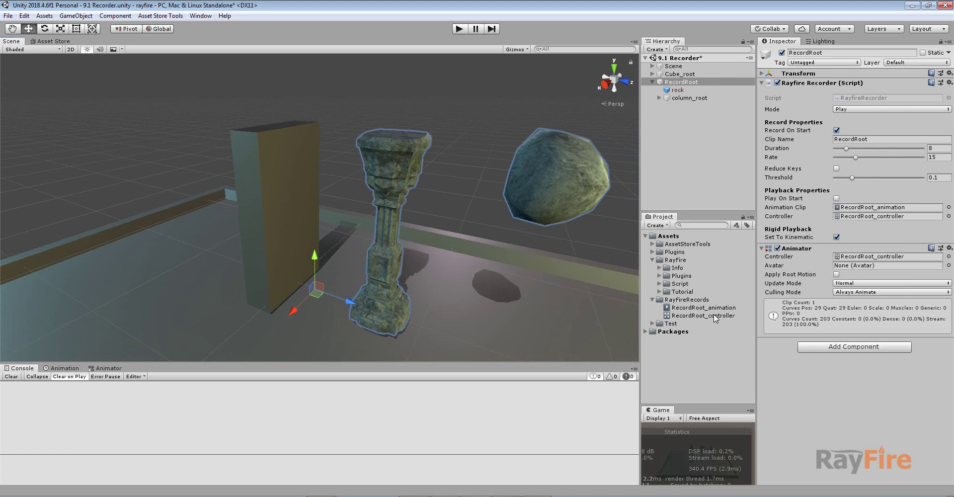
pyautogui.moveTo(389, 245); pyautogui.dragTo(393, 236, button='middle')
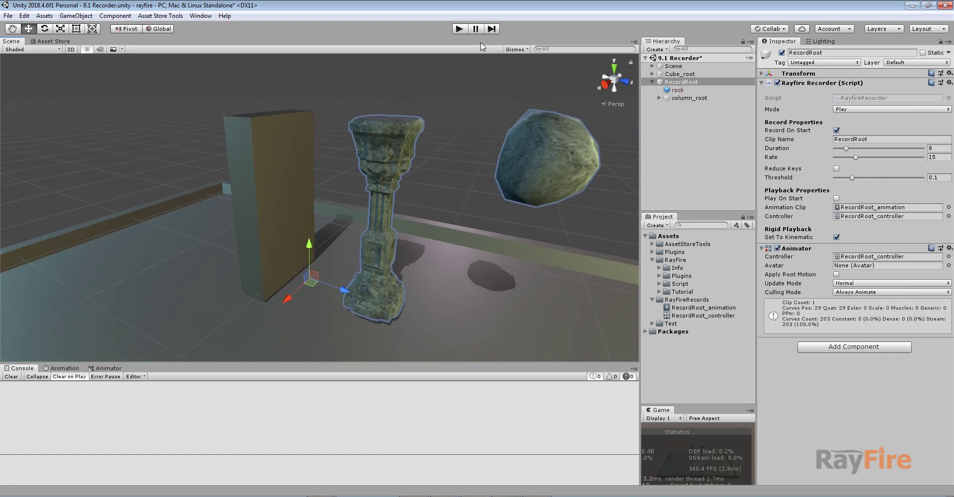
pyautogui.click(460, 29)
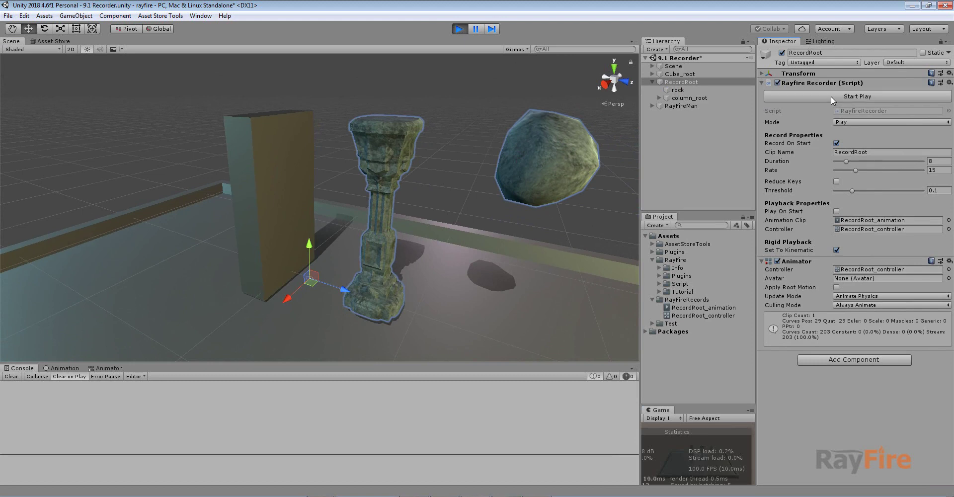
pyautogui.click(830, 96)
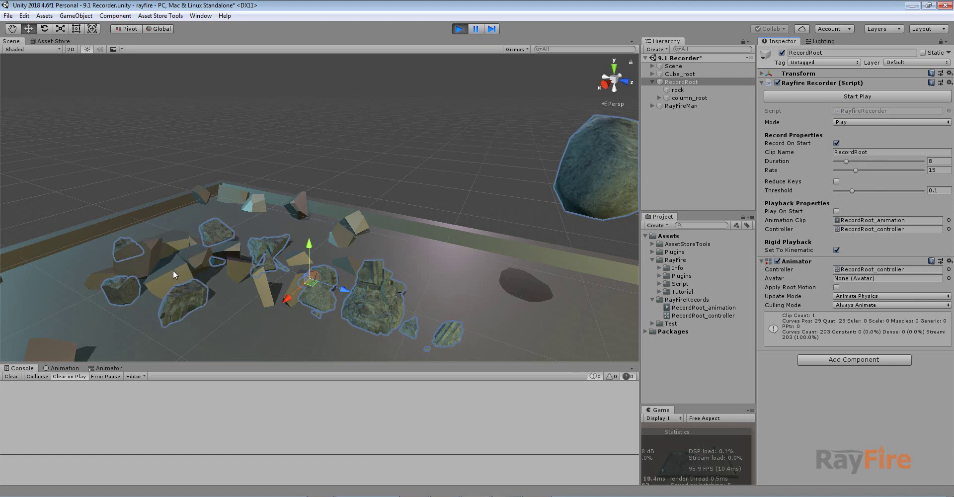
# Inspect several column and cube debris fragments, then stop Play mode to restore the scene.
pyautogui.click(193, 293)
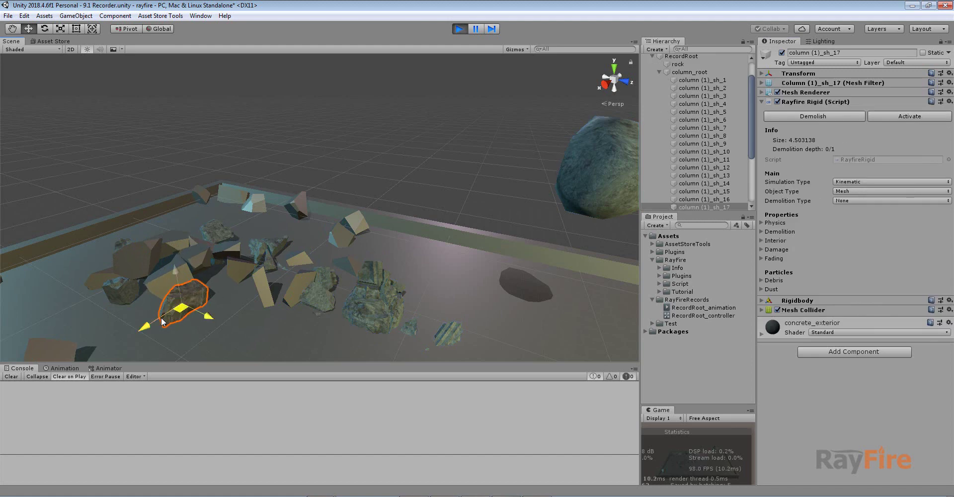
pyautogui.scroll(3, 273, 264)
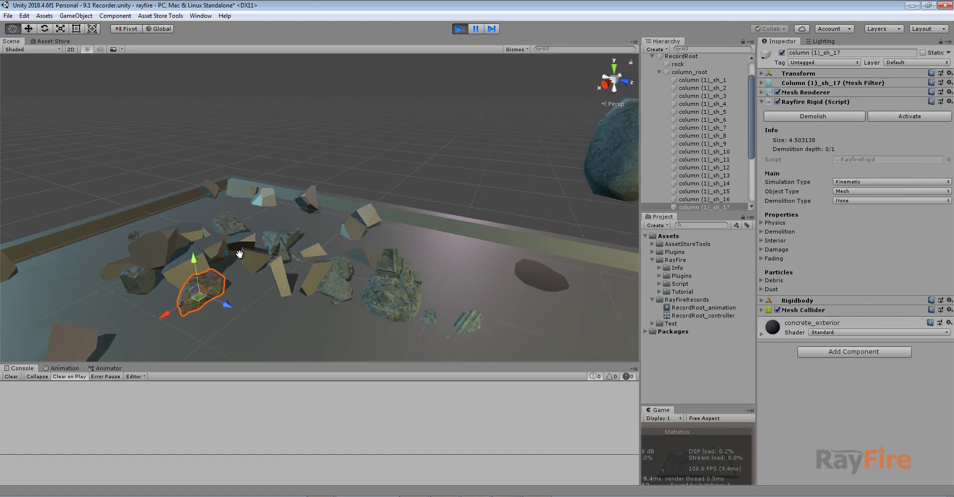
pyautogui.click(201, 247)
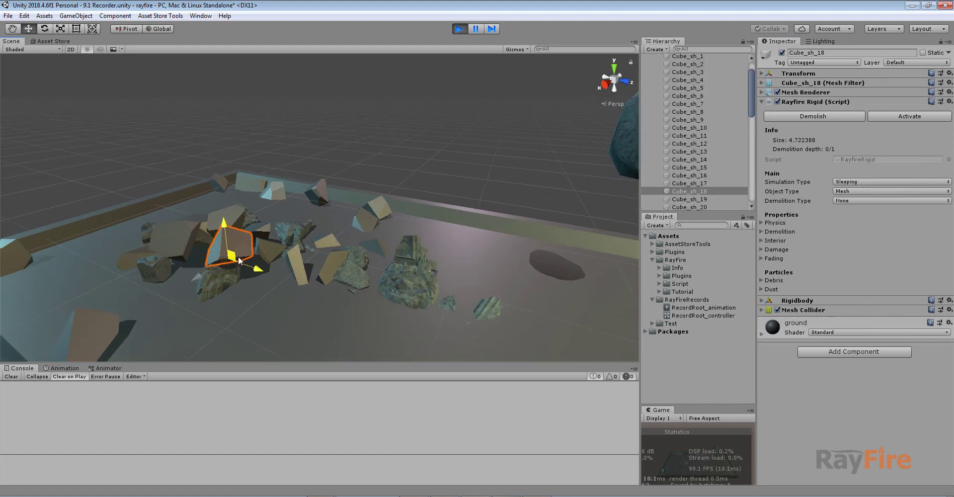
pyautogui.click(229, 277)
pyautogui.click(276, 273)
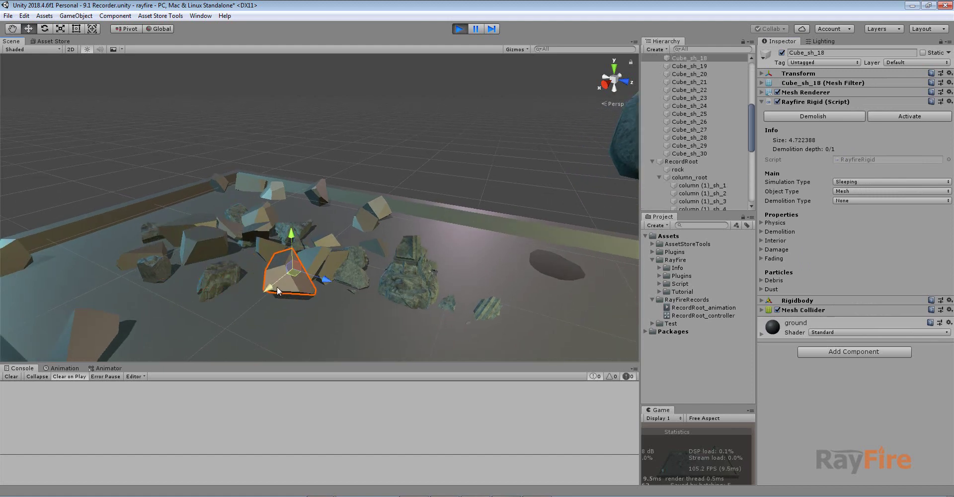
pyautogui.click(458, 29)
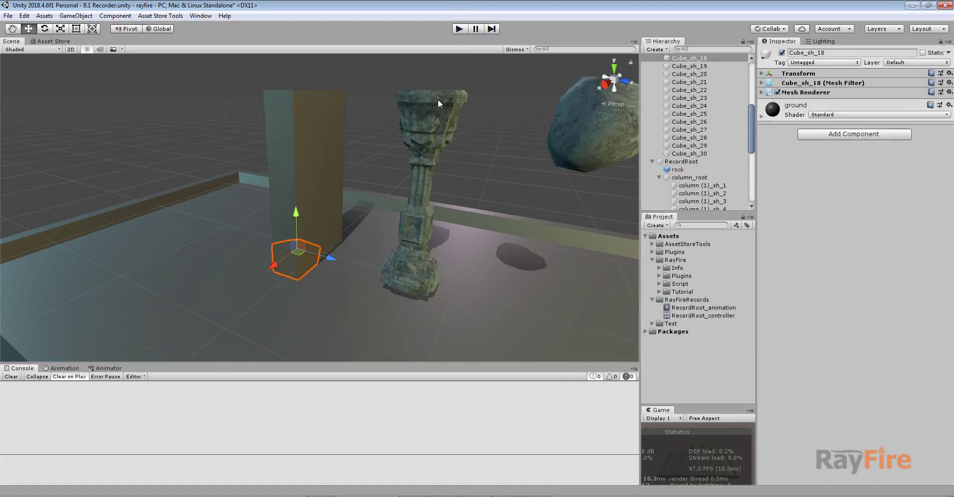
# Enable Activation By Collision in column_root's Rayfire Rigid Physics, then enter Play mode.
pyautogui.click(441, 132)
pyautogui.click(782, 160)
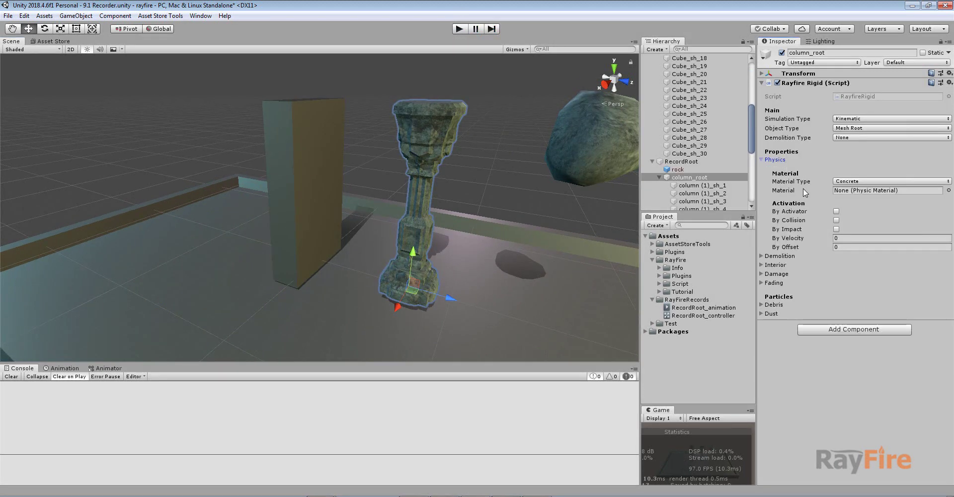
pyautogui.click(836, 220)
pyautogui.moveTo(374, 181); pyautogui.dragTo(364, 179, button='middle')
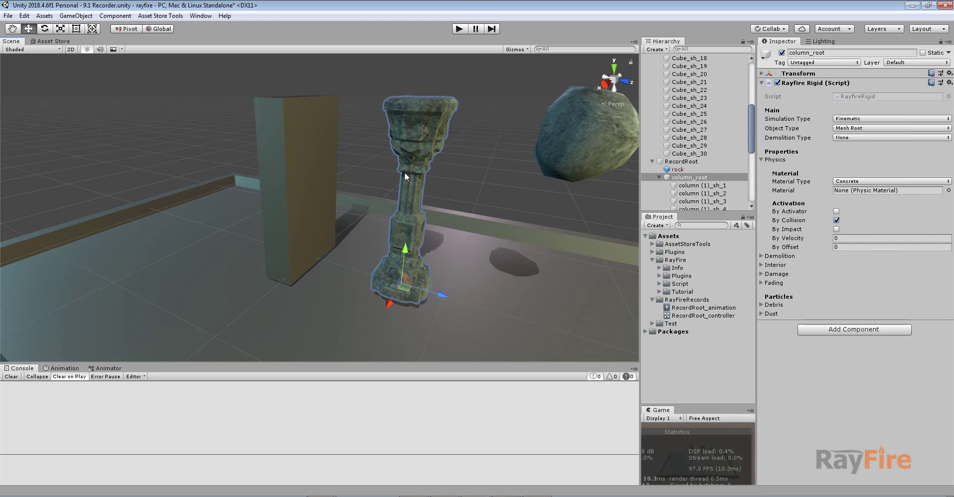
pyautogui.click(458, 29)
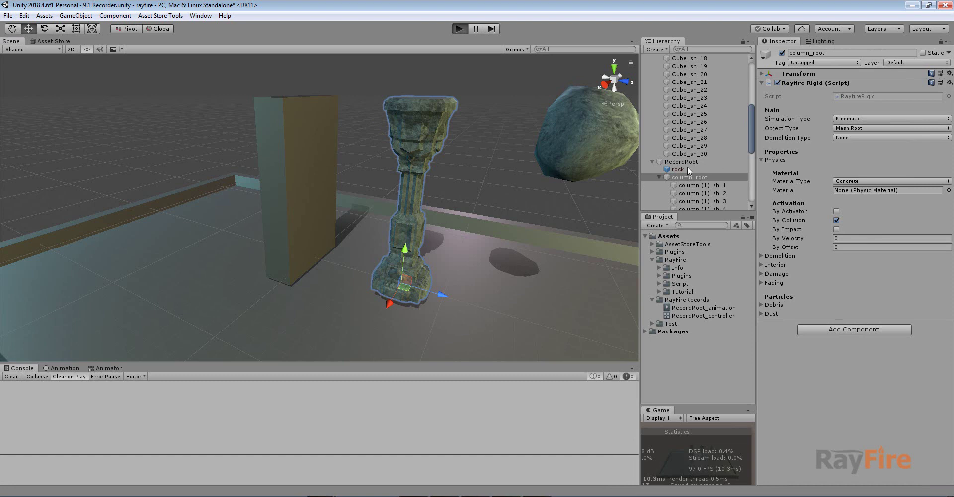
# Play back the RecordRoot recording, then lift a fallen column fragment to confirm it's dynamic.
pyautogui.click(681, 162)
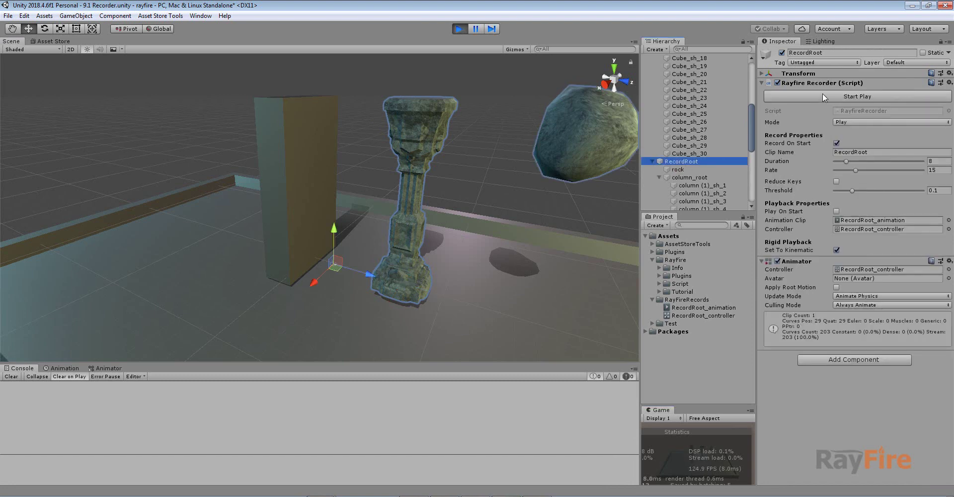
pyautogui.click(820, 96)
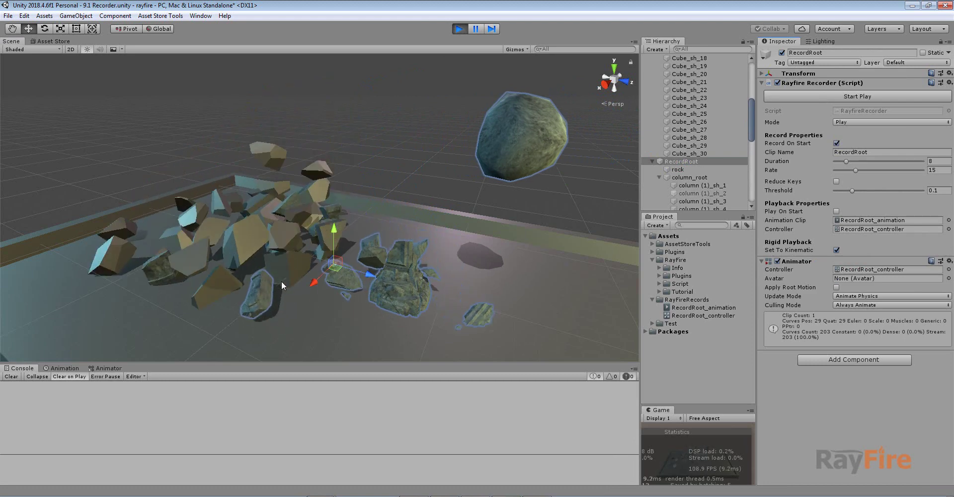
pyautogui.click(226, 293)
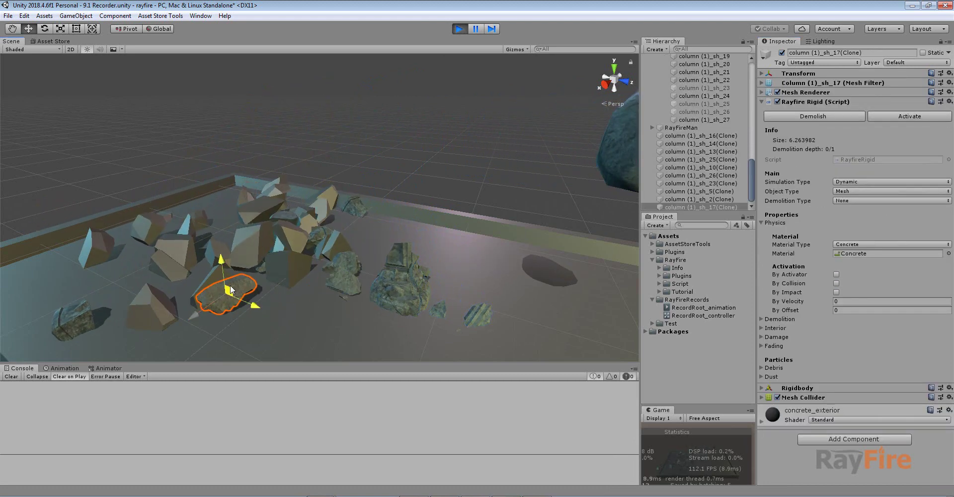
pyautogui.moveTo(231, 284)
pyautogui.mouseDown()
pyautogui.moveTo(233, 214)
pyautogui.moveTo(234, 243)
pyautogui.moveTo(289, 273)
pyautogui.moveTo(393, 201)
pyautogui.moveTo(309, 157)
pyautogui.moveTo(308, 181)
pyautogui.moveTo(329, 187)
pyautogui.moveTo(291, 199)
pyautogui.mouseUp()
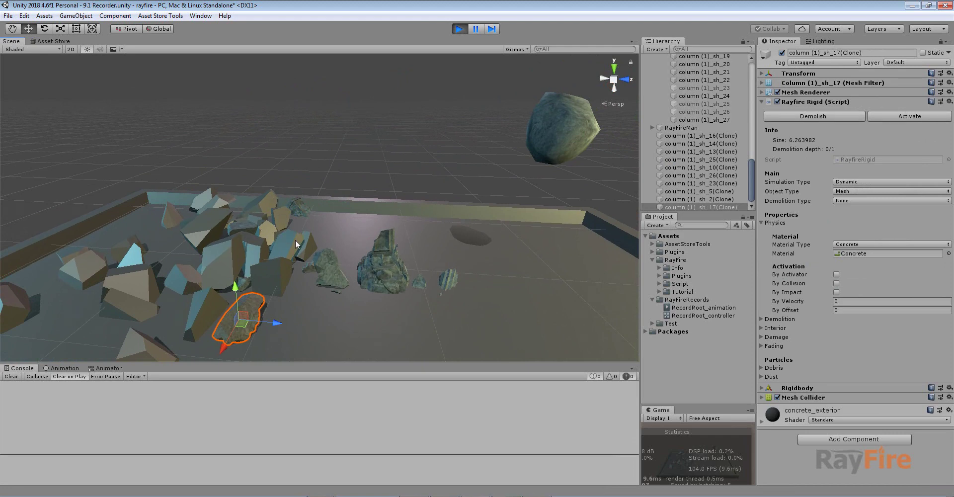
# Stop Play and set Cube_root's Rayfire Rigid Material Type to Heavy Metal.
pyautogui.click(461, 29)
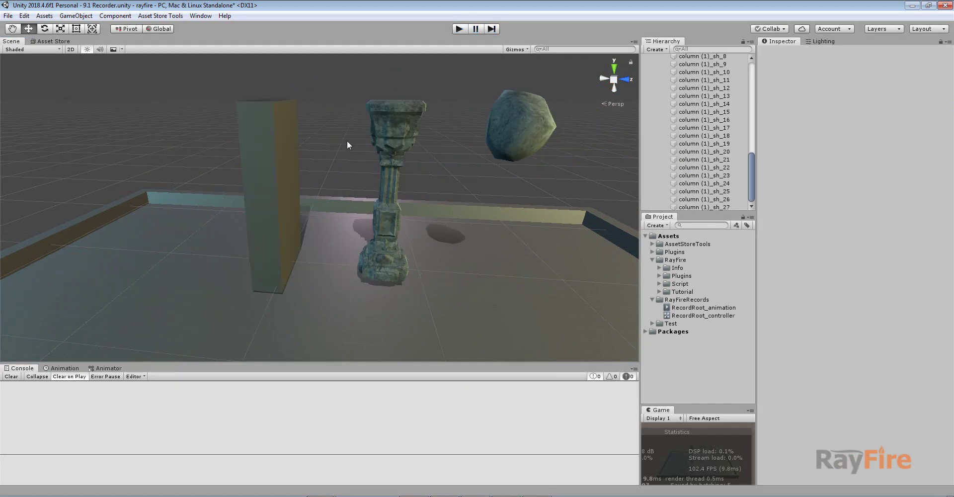
pyautogui.click(293, 150)
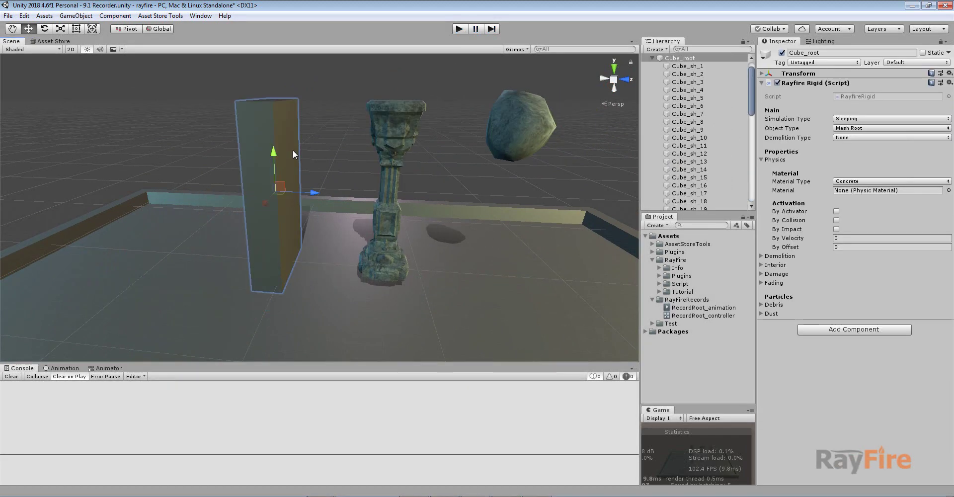
pyautogui.click(652, 58)
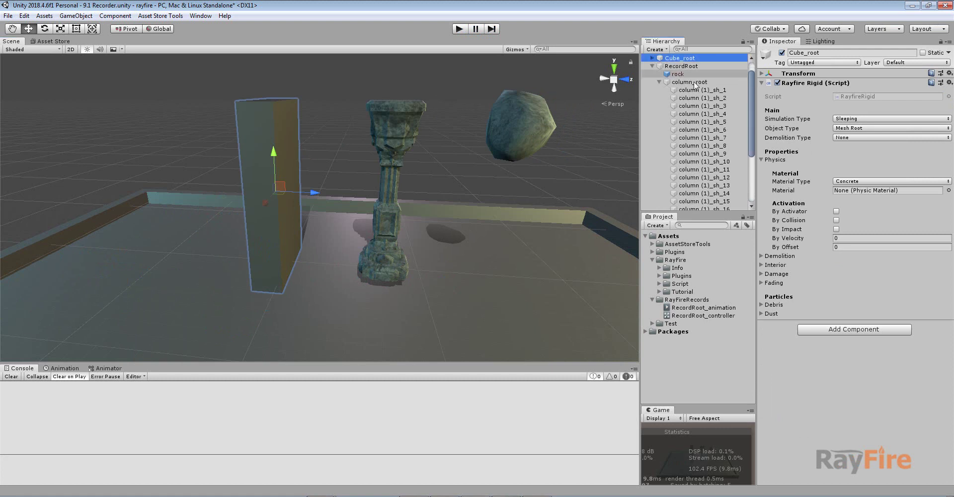
pyautogui.click(847, 182)
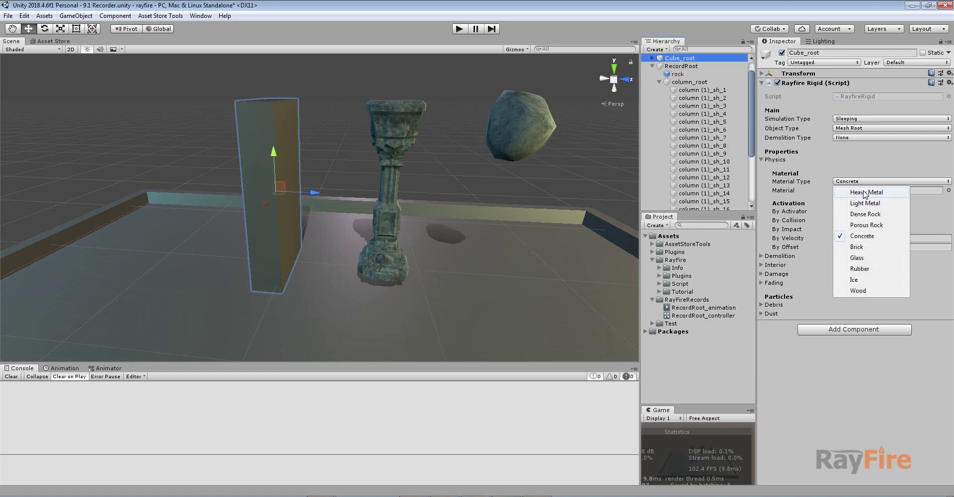
pyautogui.click(865, 192)
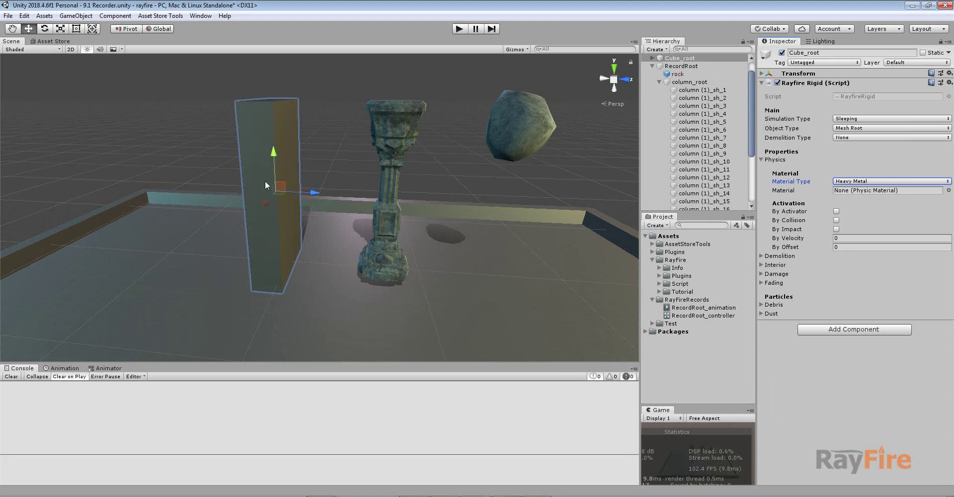
# Rerun the scene with RecordRoot selected to watch the Heavy Metal wall shatter, then stop.
pyautogui.click(459, 28)
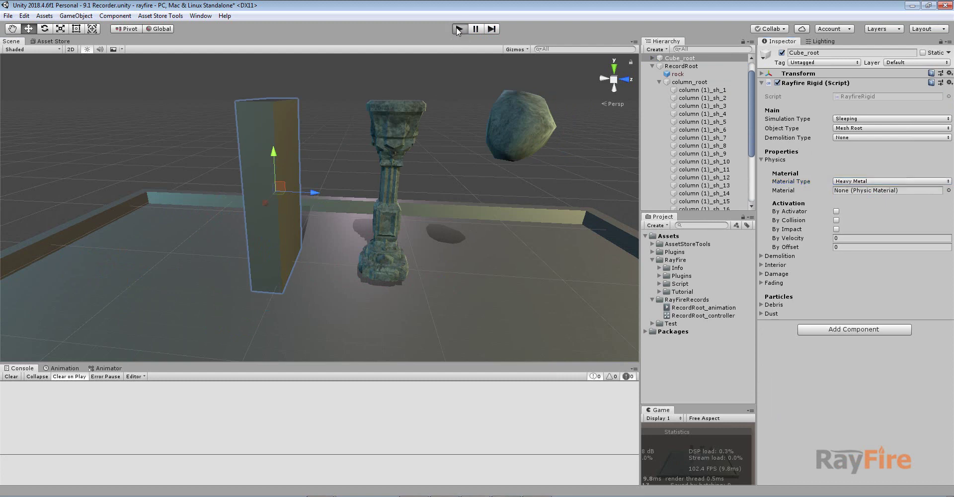
pyautogui.click(681, 67)
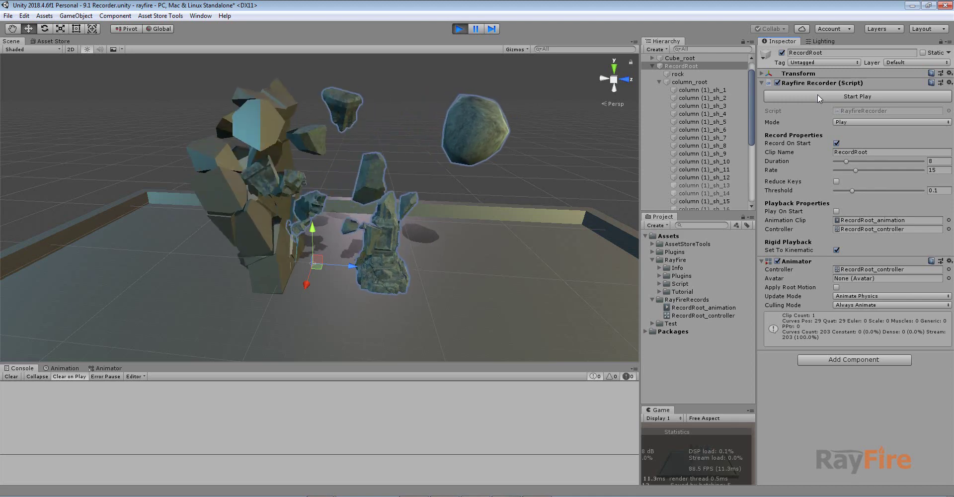
pyautogui.keyDown('alt'); pyautogui.moveTo(318, 189); pyautogui.dragTo(284, 193); pyautogui.keyUp('alt')
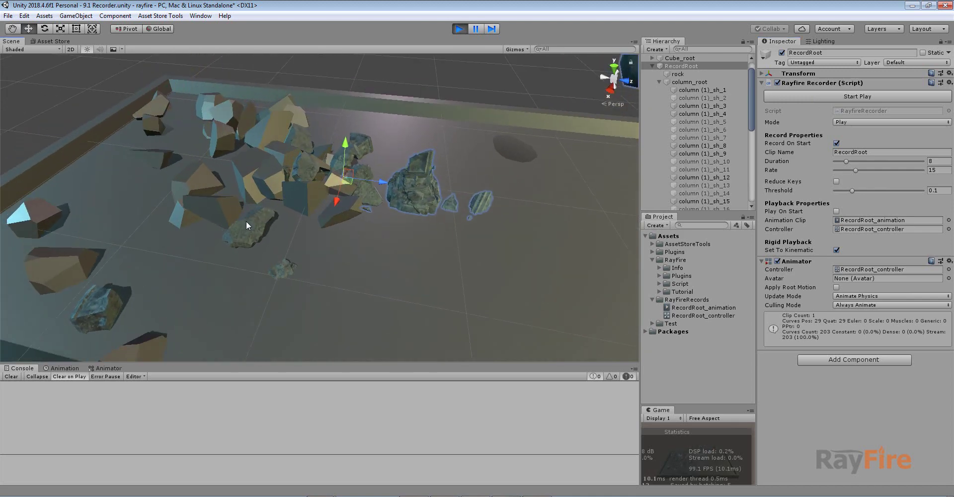
pyautogui.click(459, 29)
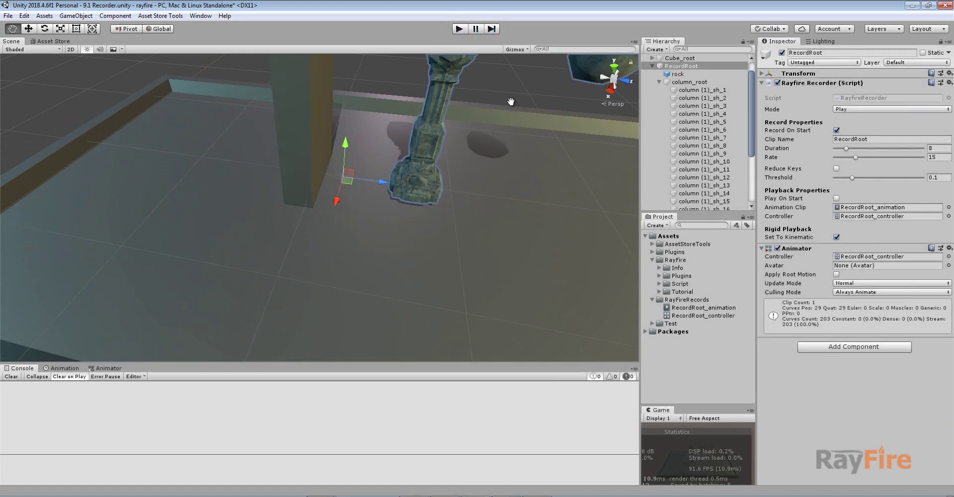
# Turn off Activation By Collision on column_root.
pyautogui.moveTo(510, 101); pyautogui.dragTo(522, 165, button='middle')
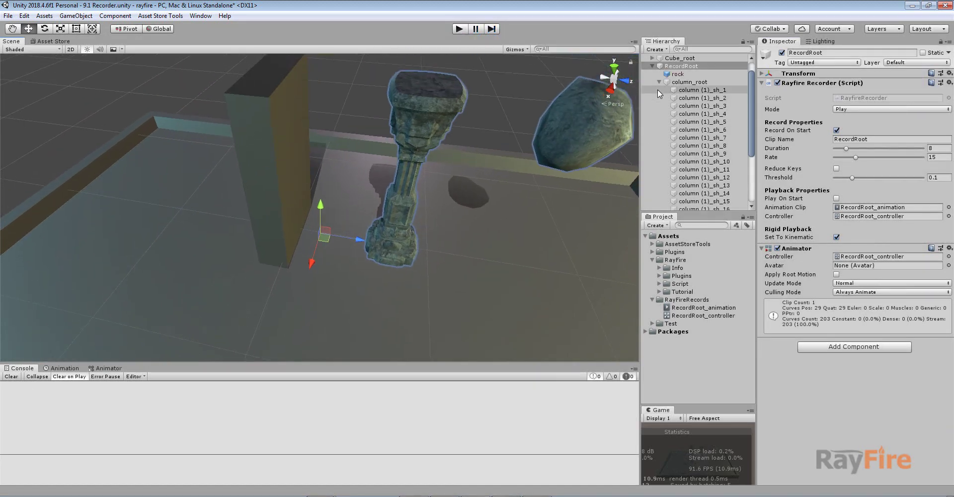
pyautogui.click(659, 83)
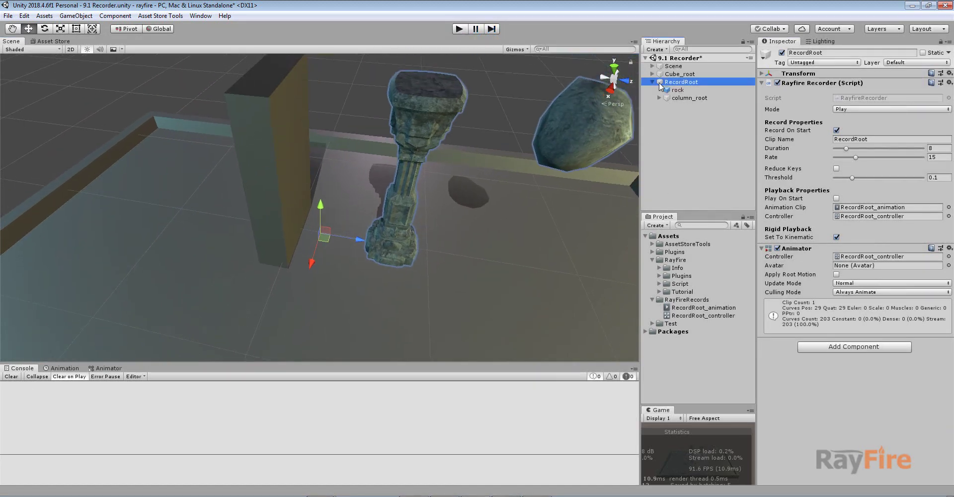
pyautogui.click(689, 98)
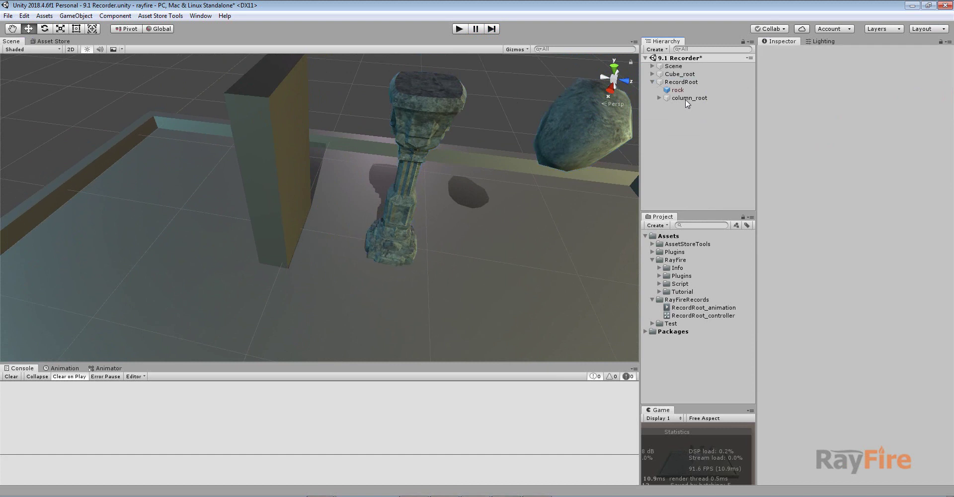
pyautogui.click(836, 220)
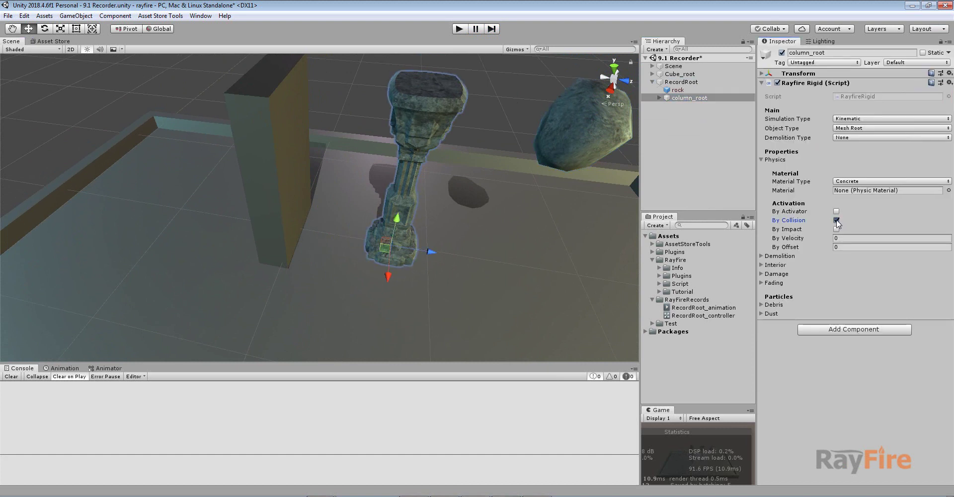
# Enter Play, start the RecordRoot playback, and inspect a kinematic column fragment.
pyautogui.click(459, 29)
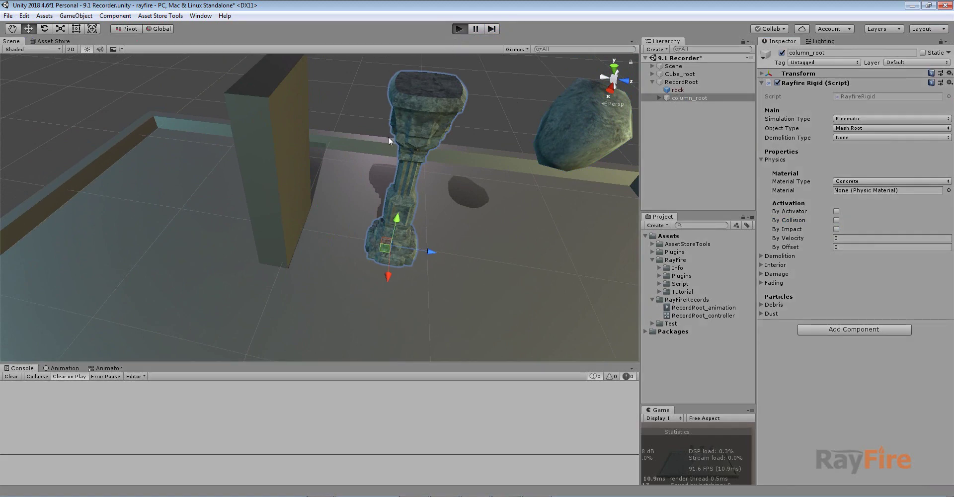
pyautogui.click(676, 82)
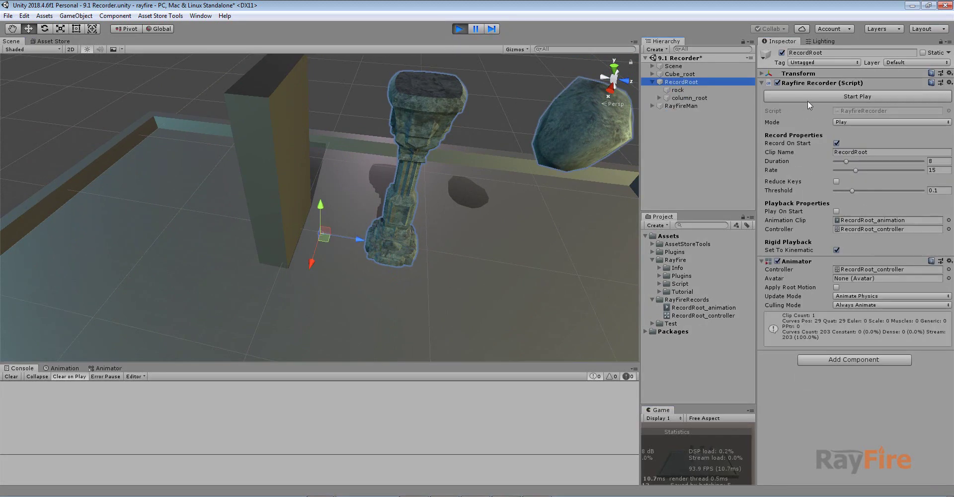
pyautogui.click(808, 94)
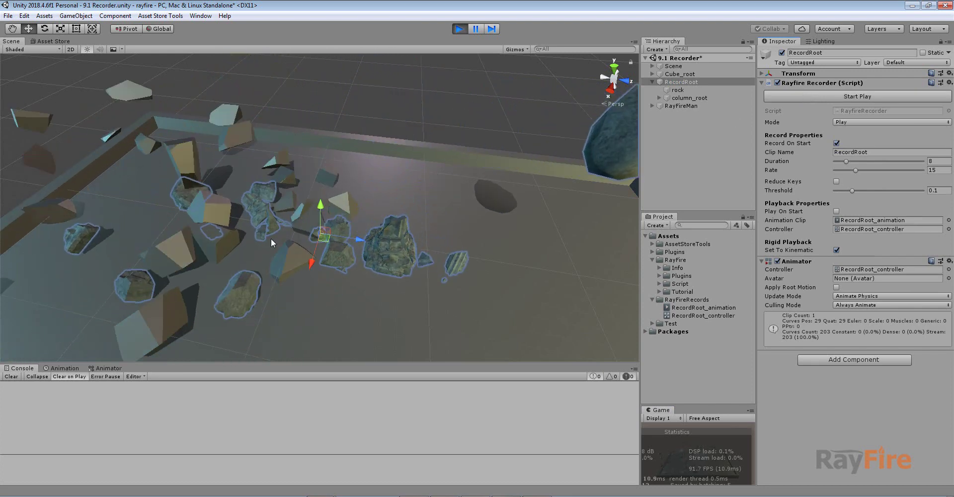
pyautogui.click(91, 237)
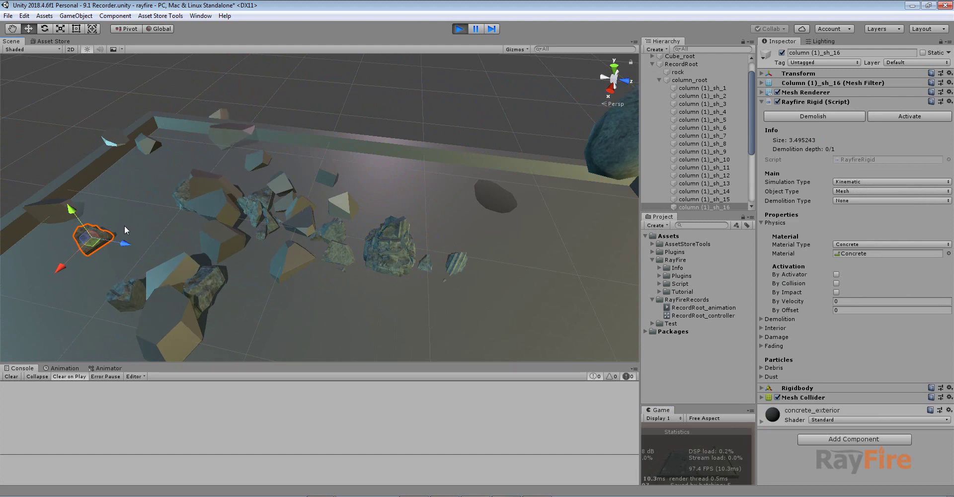
pyautogui.keyDown('alt'); pyautogui.moveTo(121, 243); pyautogui.dragTo(406, 183); pyautogui.keyUp('alt')
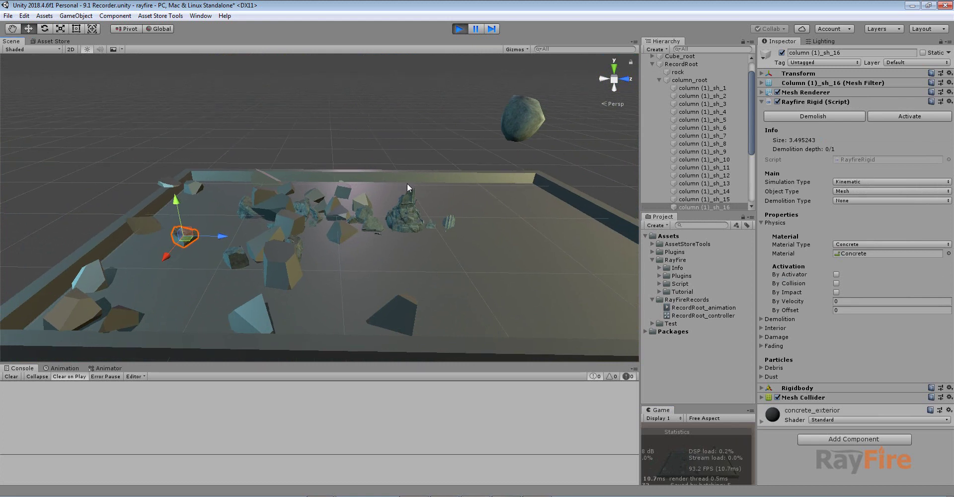